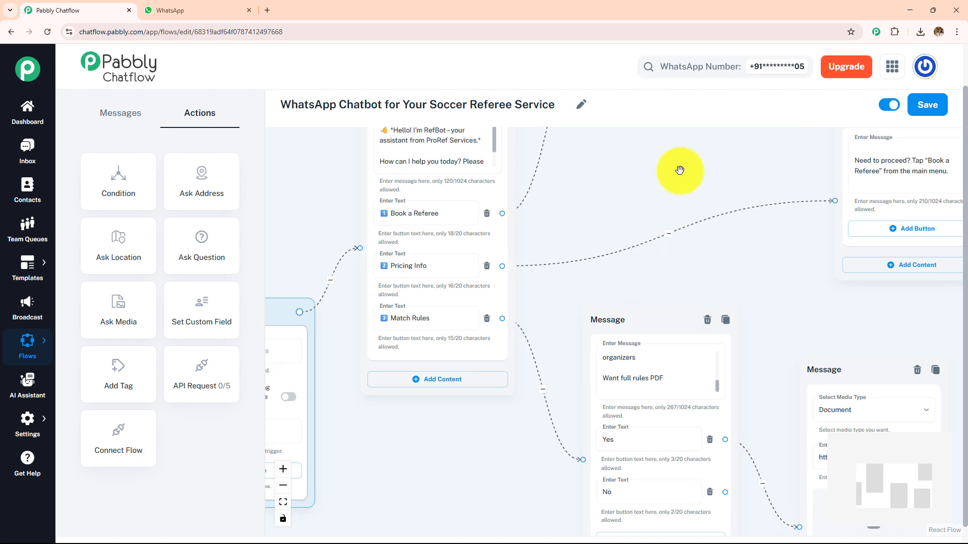
Pan around the flow canvas to review the greeting, question and rules PDF nodes.
drag(670, 200, 611, 342)
drag(615, 295, 534, 339)
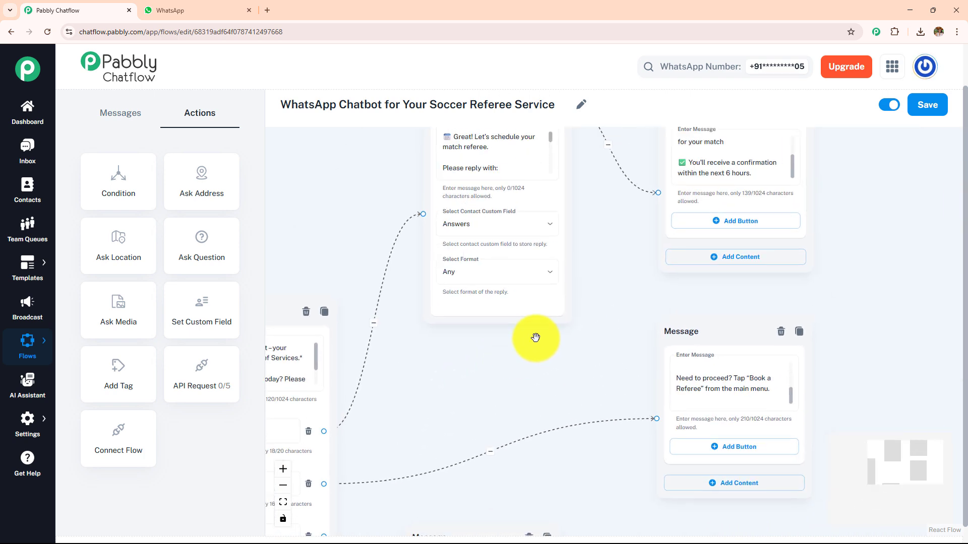
drag(605, 281, 527, 184)
drag(493, 288, 523, 157)
drag(527, 299, 618, 137)
drag(368, 313, 412, 332)
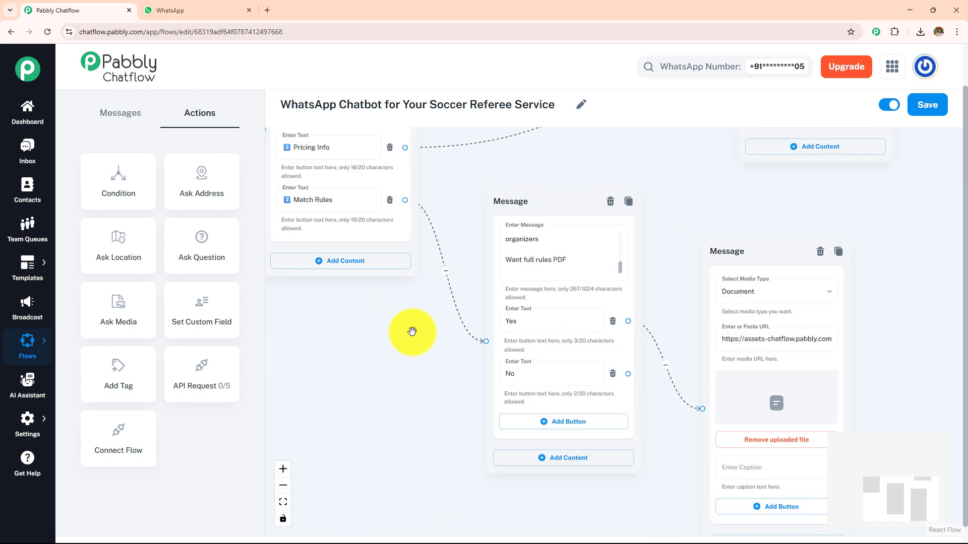
drag(686, 192, 668, 418)
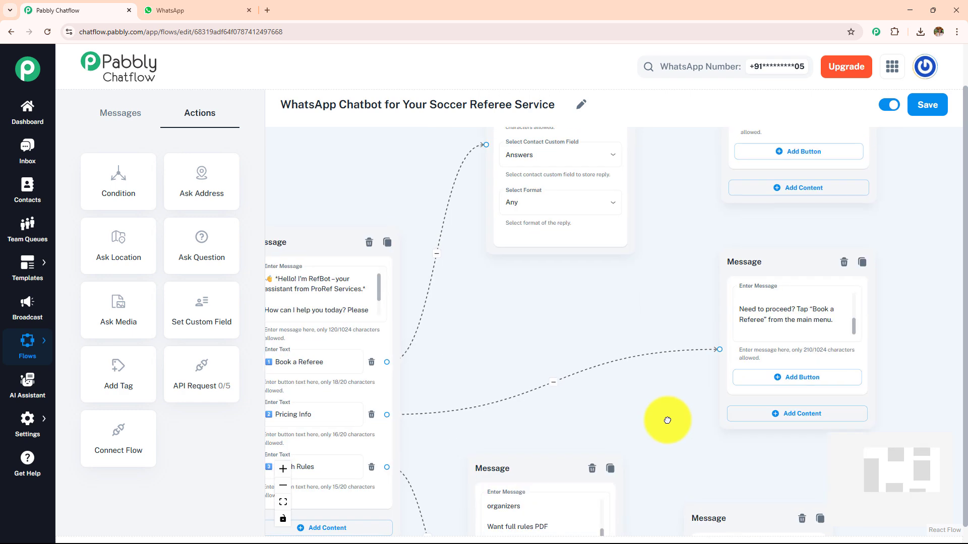
drag(643, 301, 643, 424)
drag(676, 369, 784, 313)
Send 'Hey' in the Soccer Referee Service WhatsApp chat to trigger RefBot.
click(222, 11)
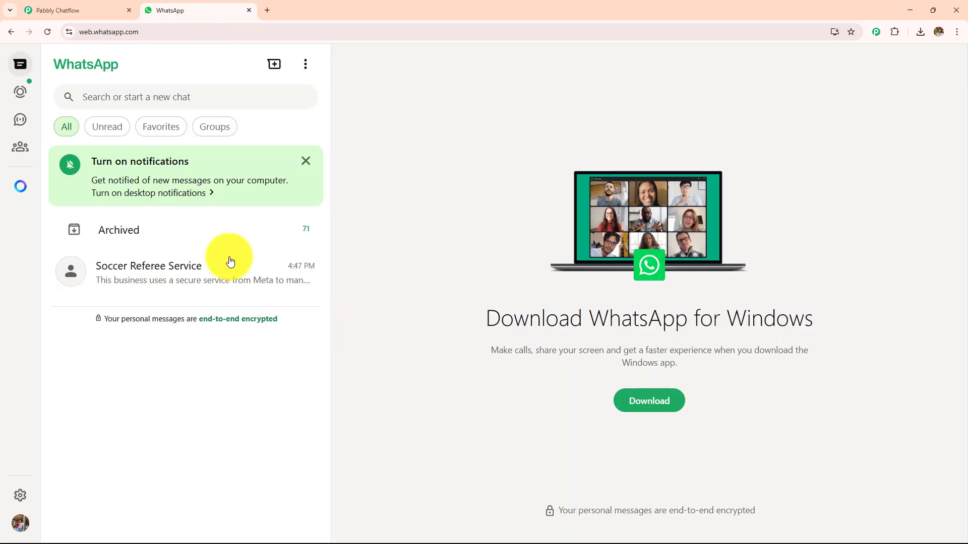
click(214, 274)
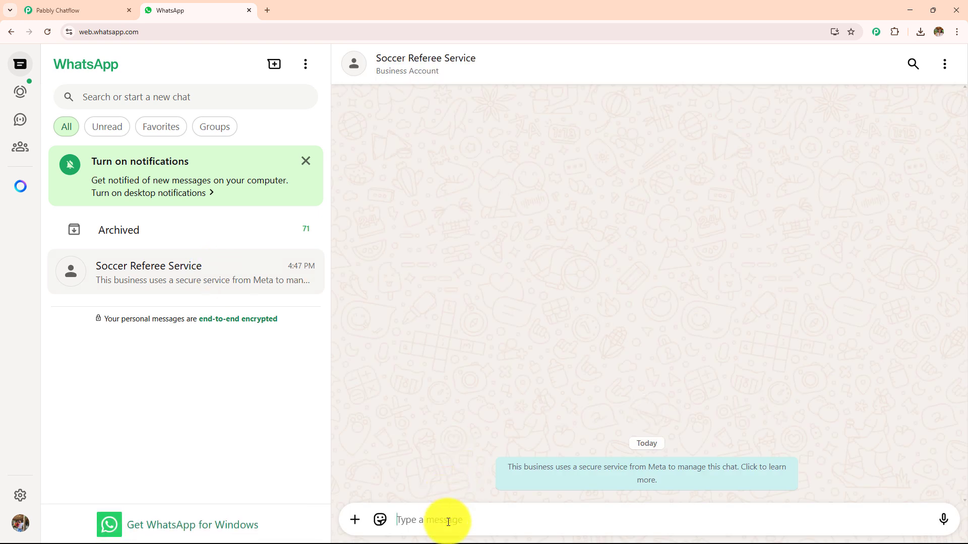
text(Hey)
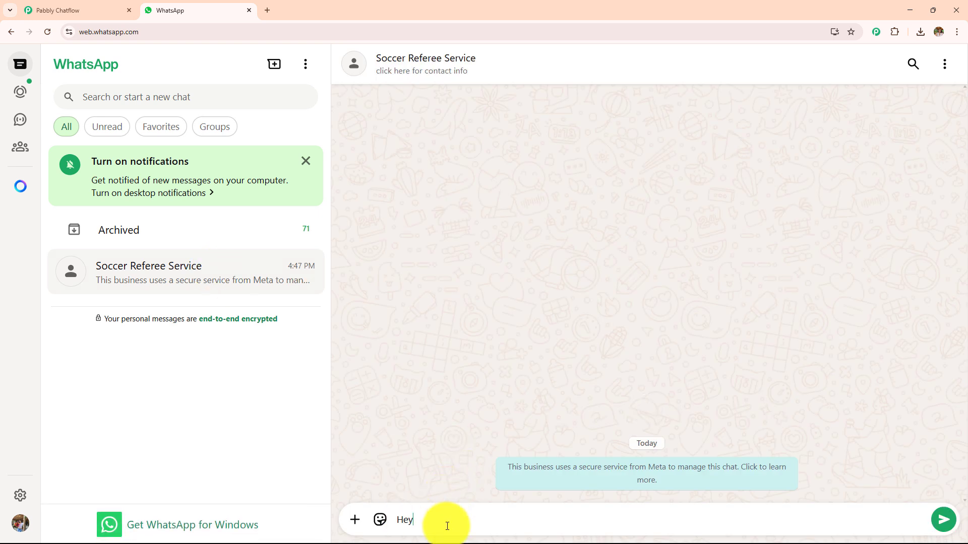
key(Return)
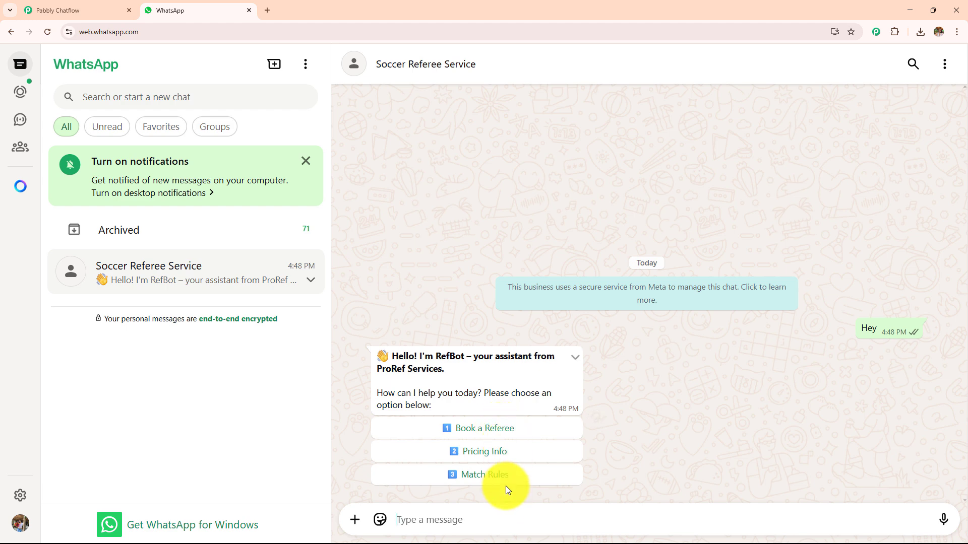
Choose Book a Referee and send the match details 'June 19, 9 PM, Poolside Stadium, Friendly'.
click(501, 428)
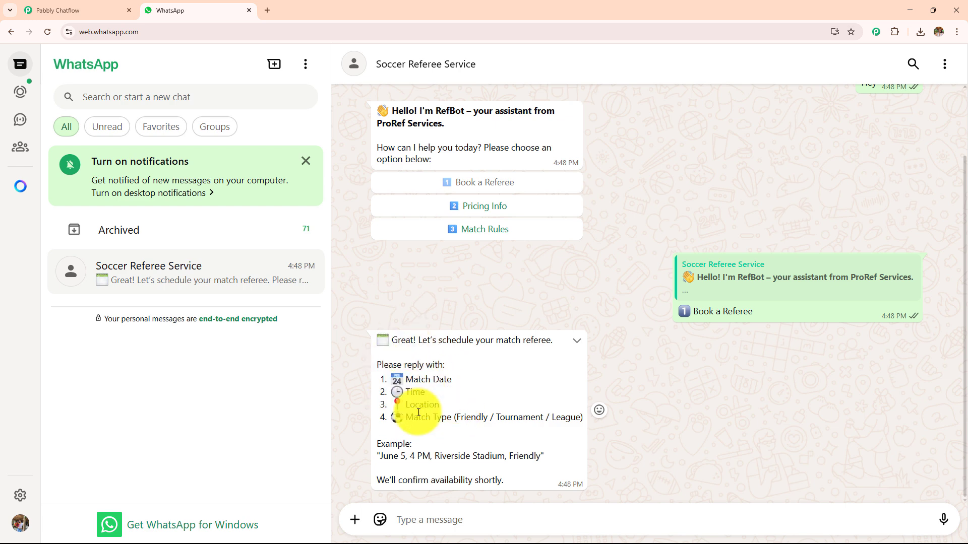
drag(378, 455, 544, 456)
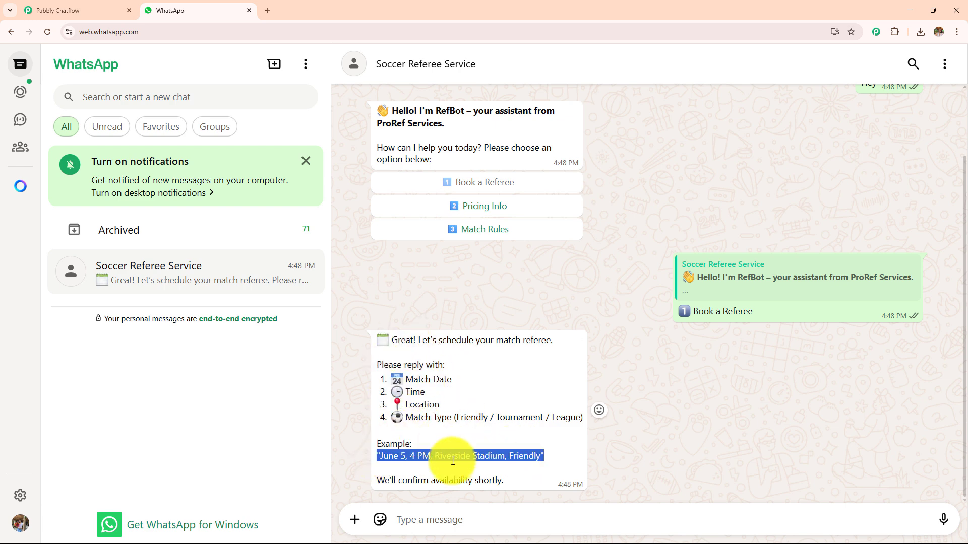
click(439, 518)
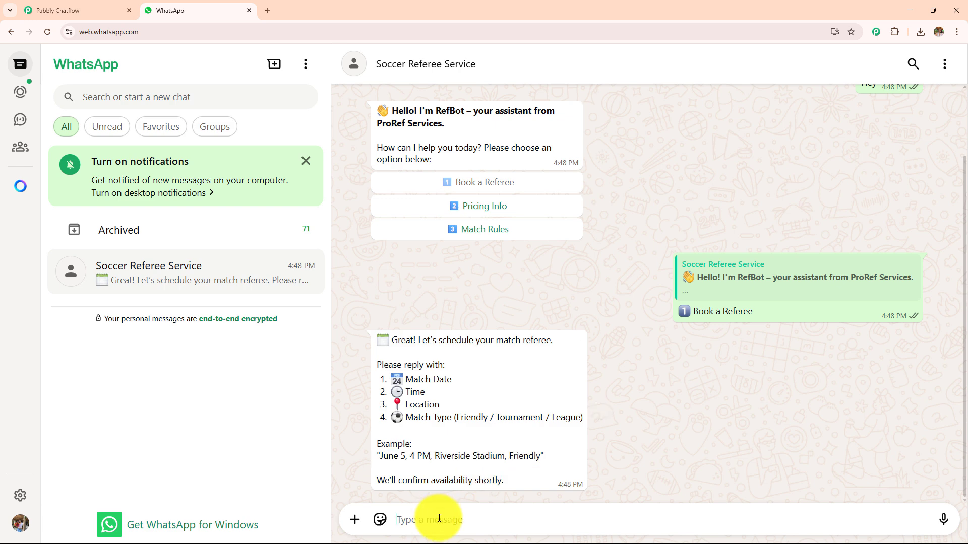
text(June 19, 9 PM, Poolside Stadium, Friendly)
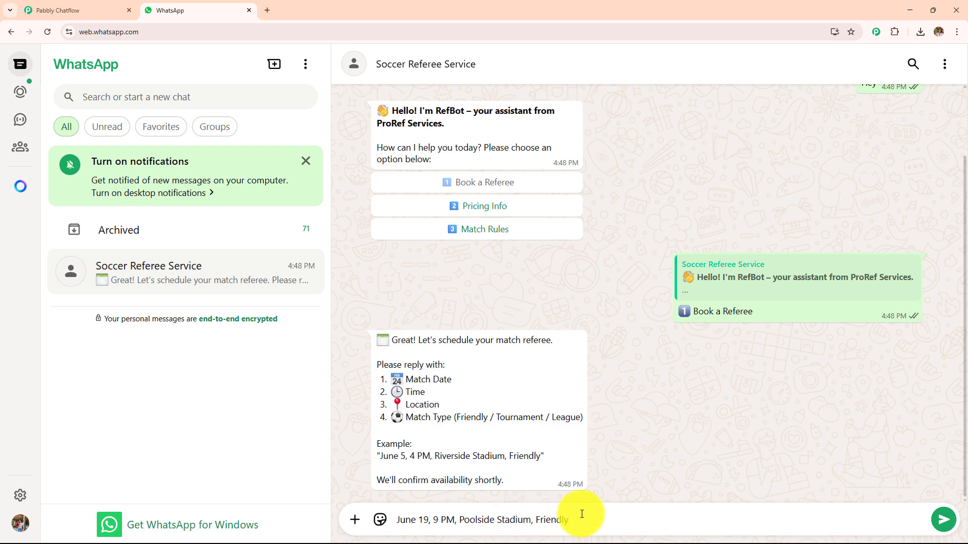
key(Return)
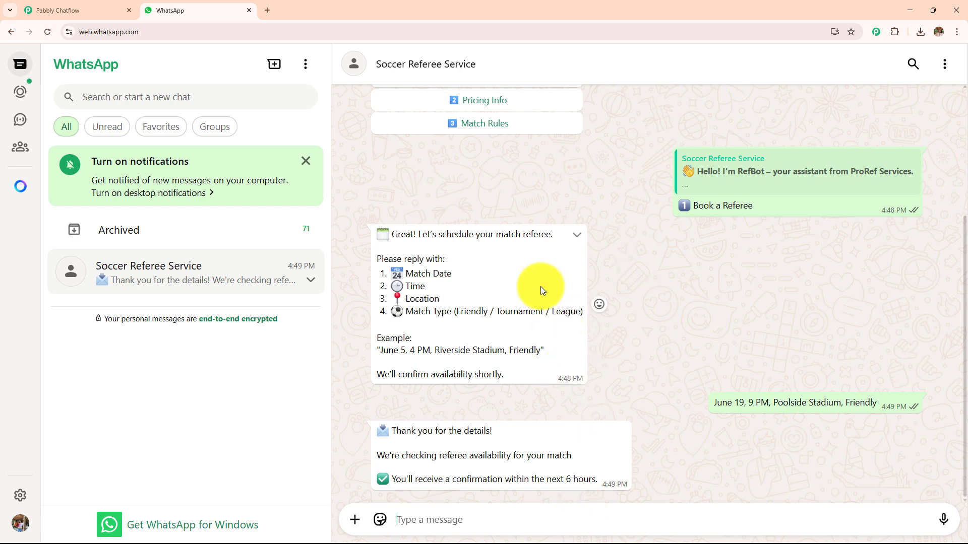
Pick Pricing Info, then Match Rules, to get the price list and referee guidelines.
scroll(540, 286, up, 4)
click(491, 288)
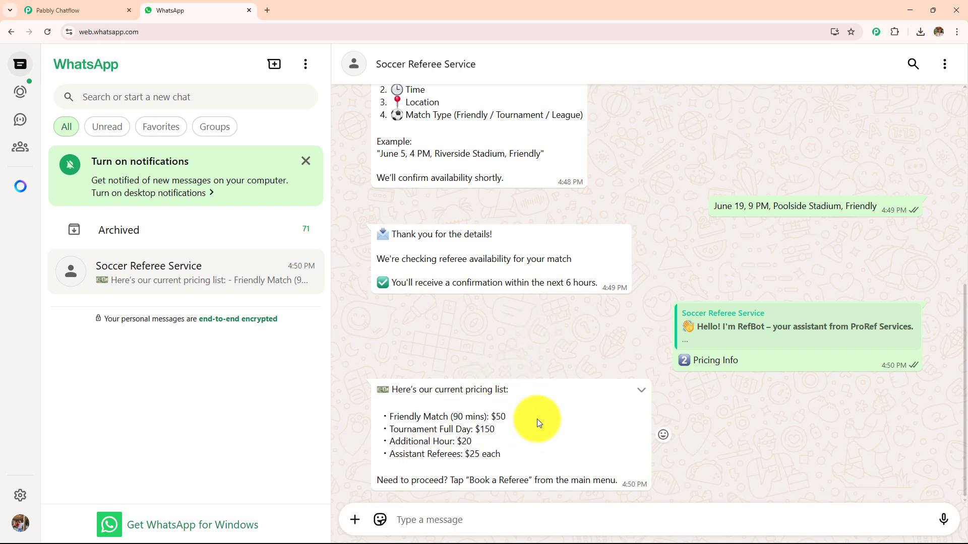
scroll(447, 201, up, 5)
click(443, 179)
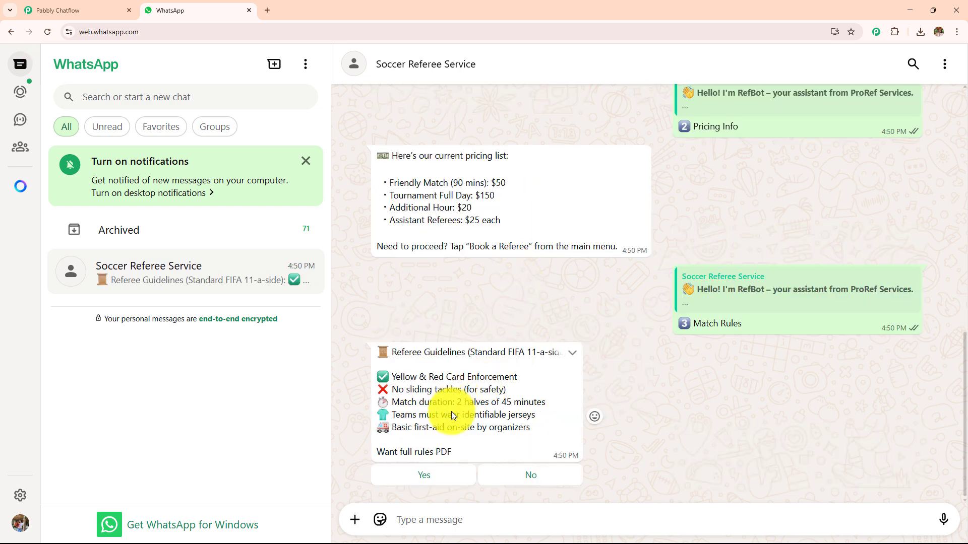
Reply Yes to receive the ProRef rules PDF, then download and open it.
click(418, 479)
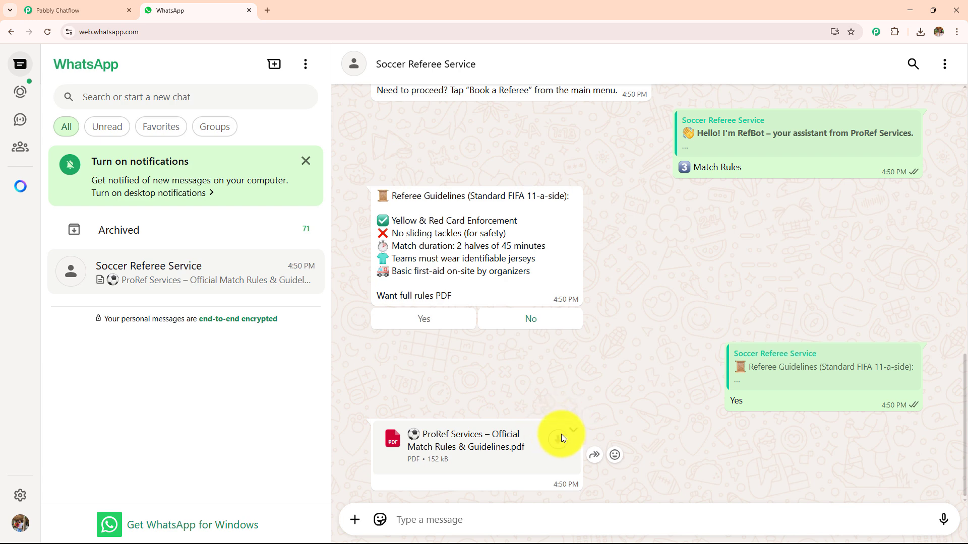
click(562, 436)
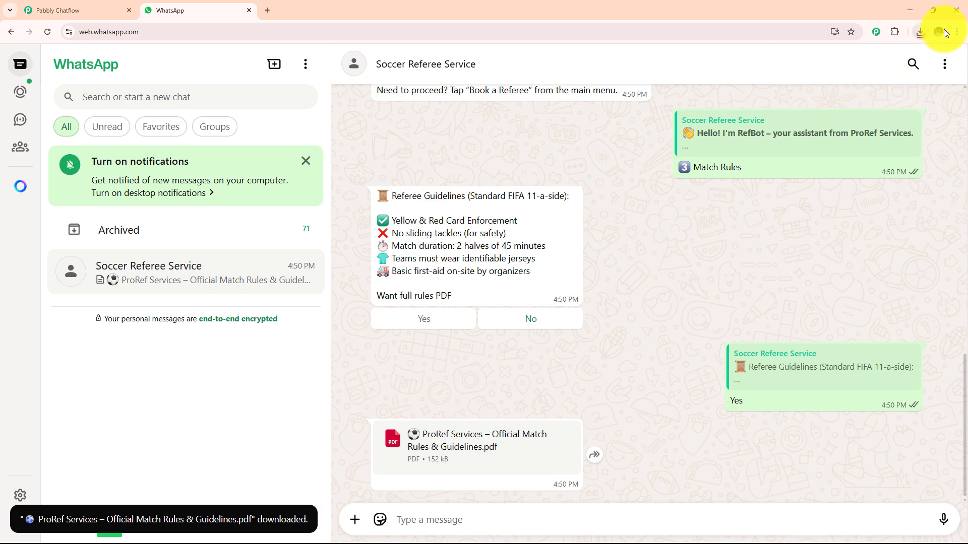
click(920, 31)
click(859, 76)
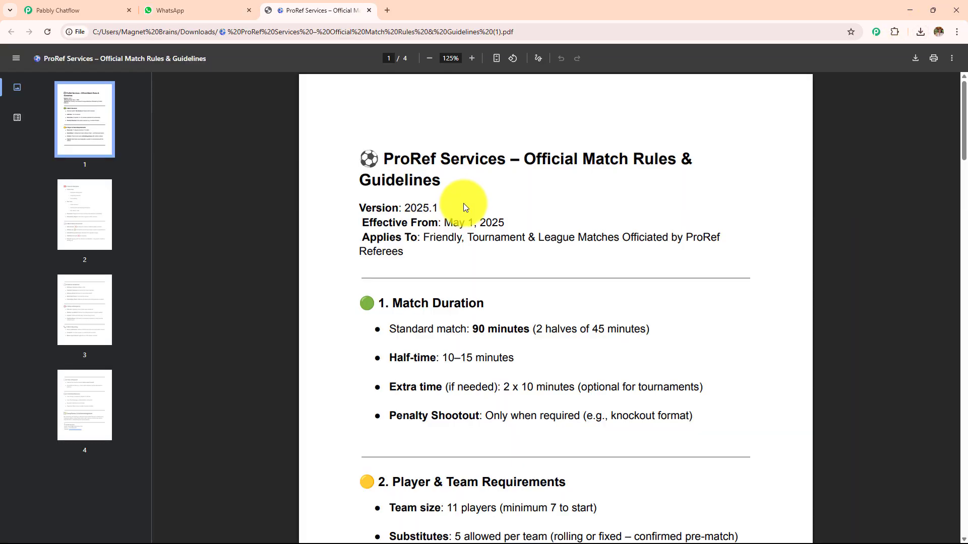
Scroll through the rules PDF and return to the chatbot flow editor.
scroll(462, 212, down, 7)
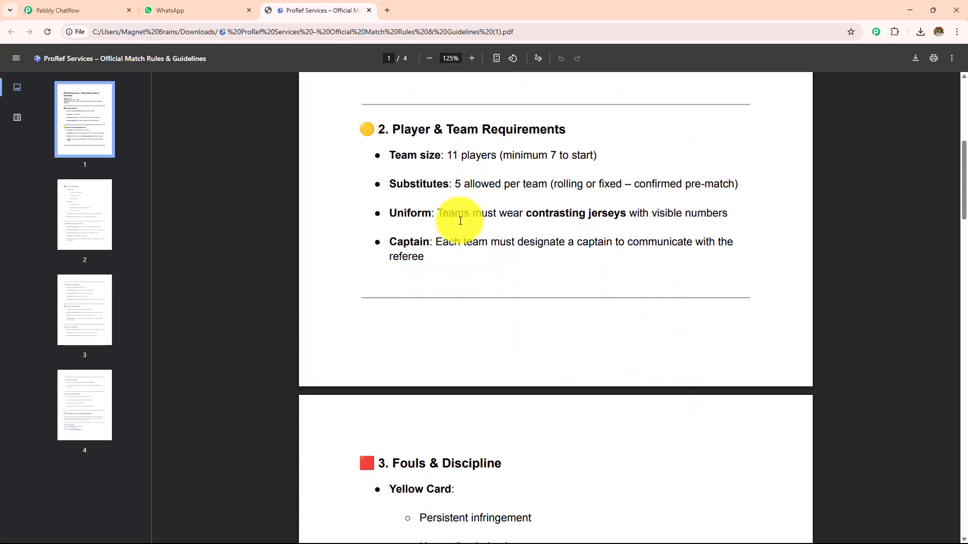
scroll(460, 220, down, 20)
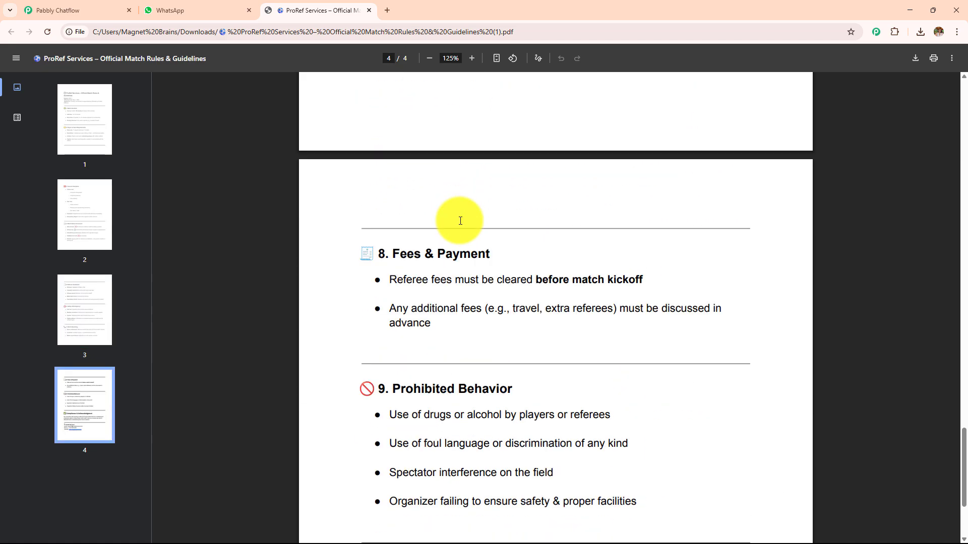
scroll(460, 220, down, 6)
click(161, 8)
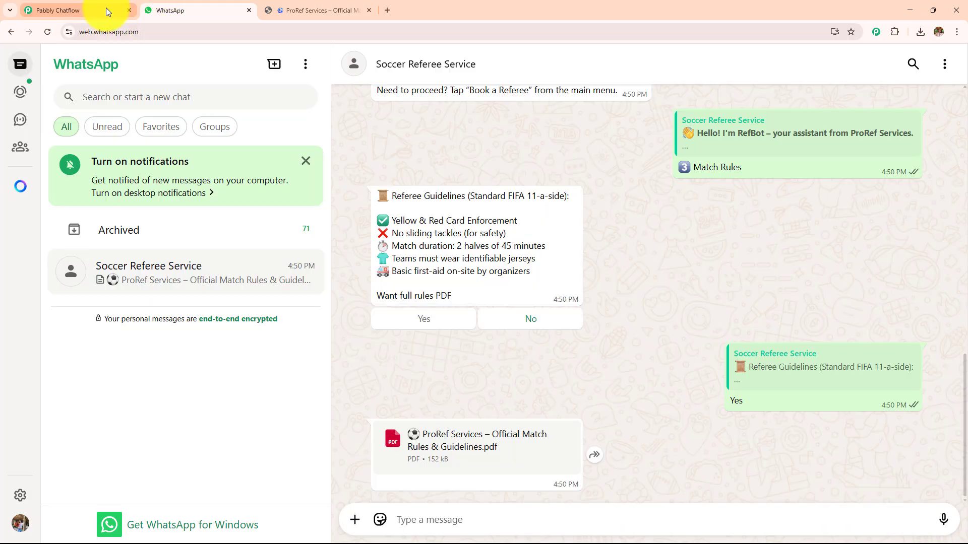
click(106, 8)
Review the flow canvas, then scroll through the full test conversation in the WhatsApp Web window.
scroll(444, 212, down, 5)
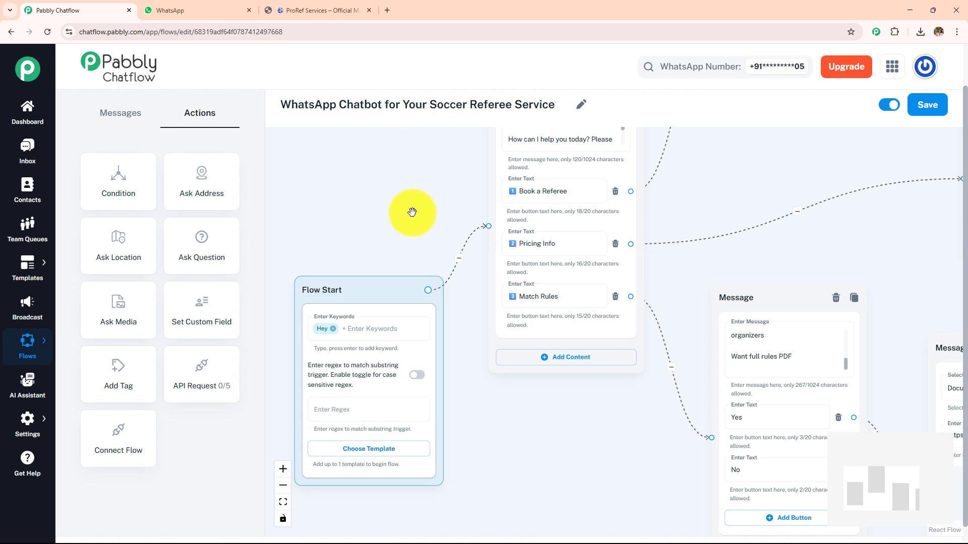
drag(411, 212, 382, 153)
drag(706, 197, 627, 288)
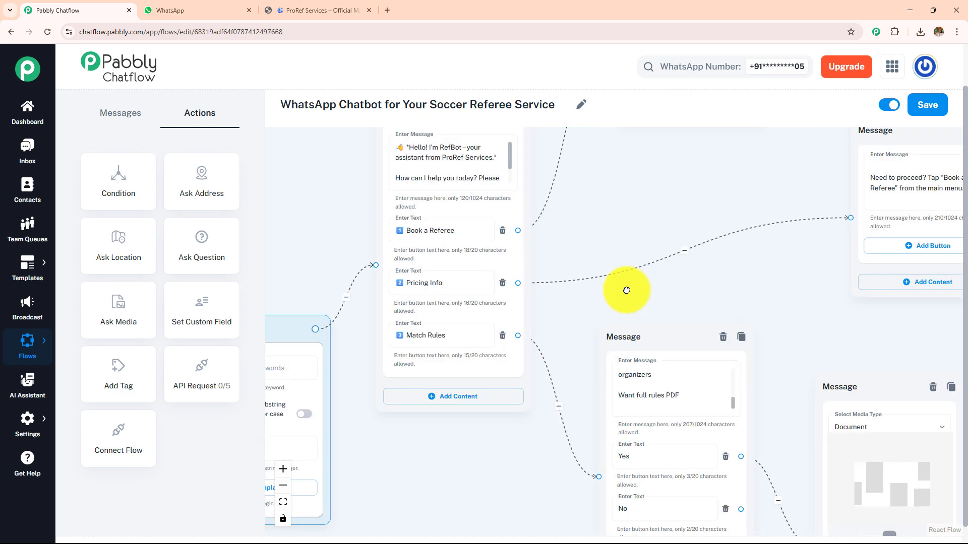
key(alt+Tab)
scroll(694, 283, up, 3)
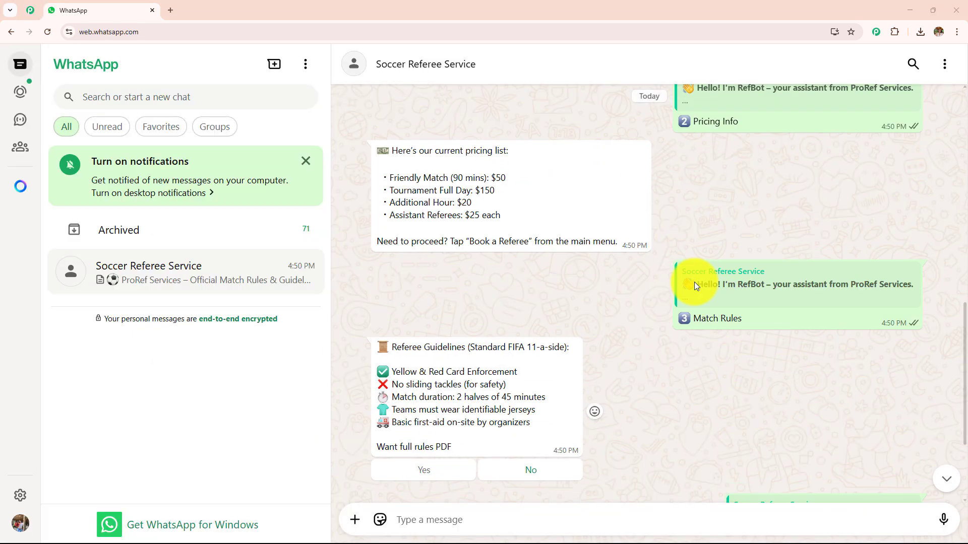
scroll(694, 282, up, 6)
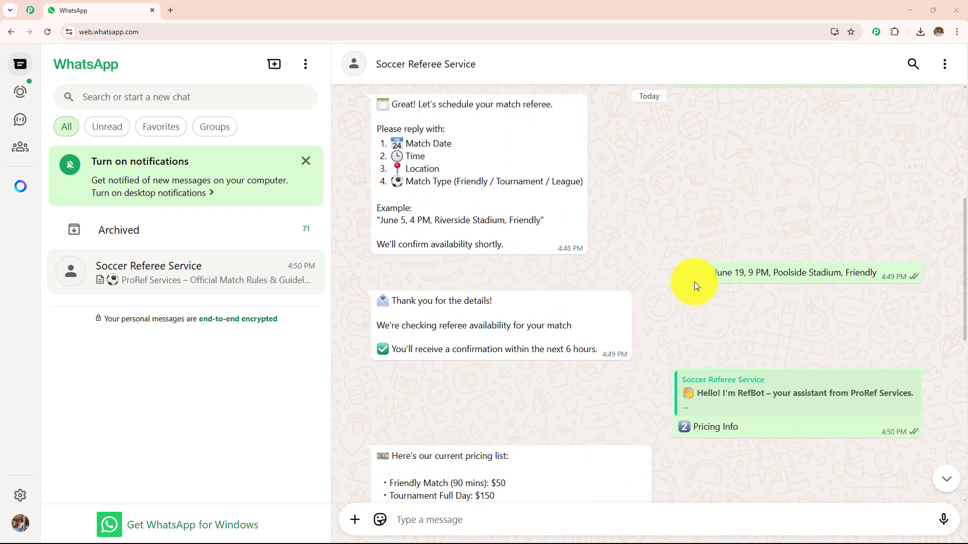
scroll(694, 282, up, 8)
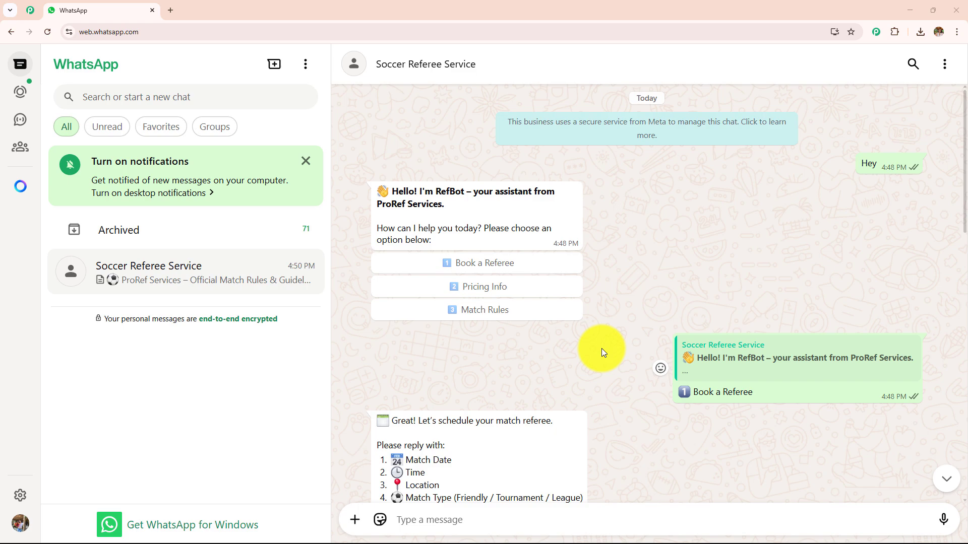
scroll(601, 348, down, 8)
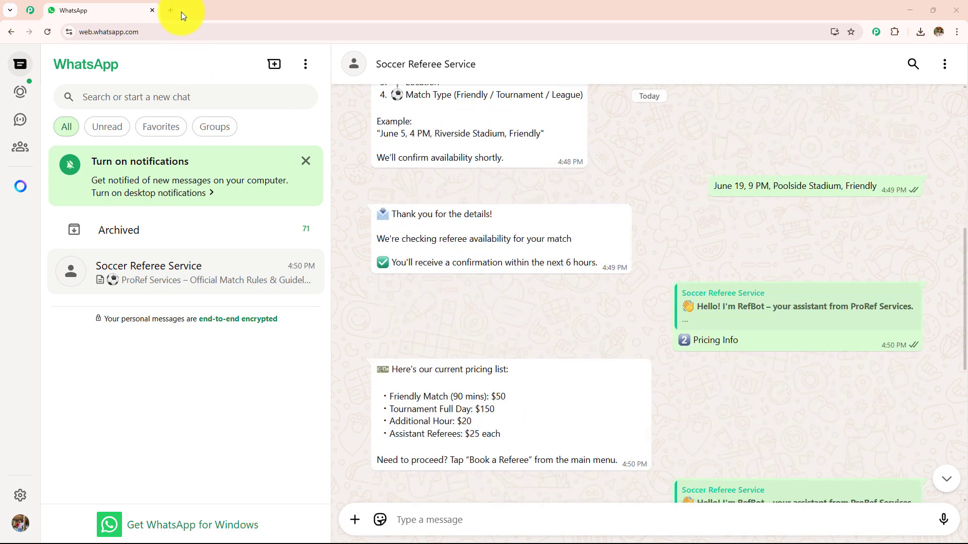
key(ctrl+t)
text(www.pabbly.com/chatflow)
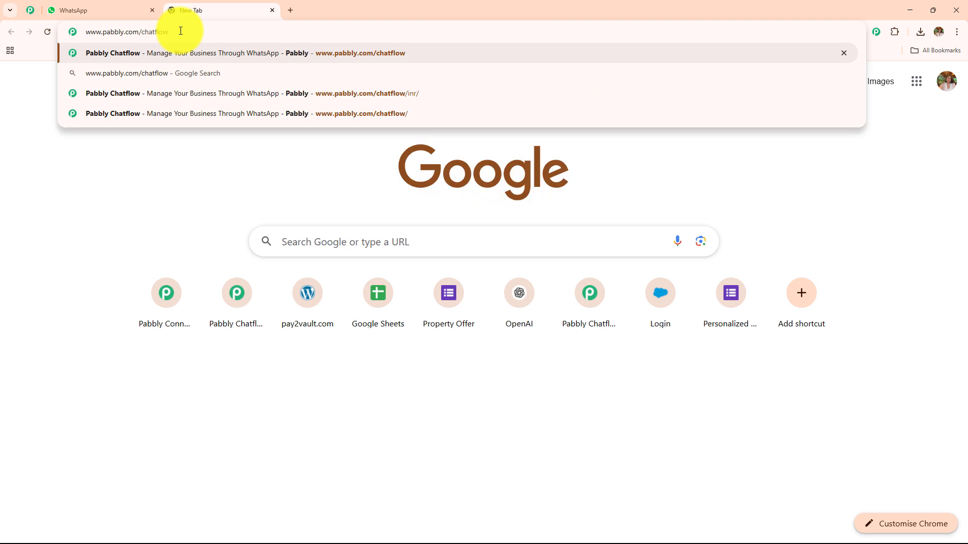
key(Return)
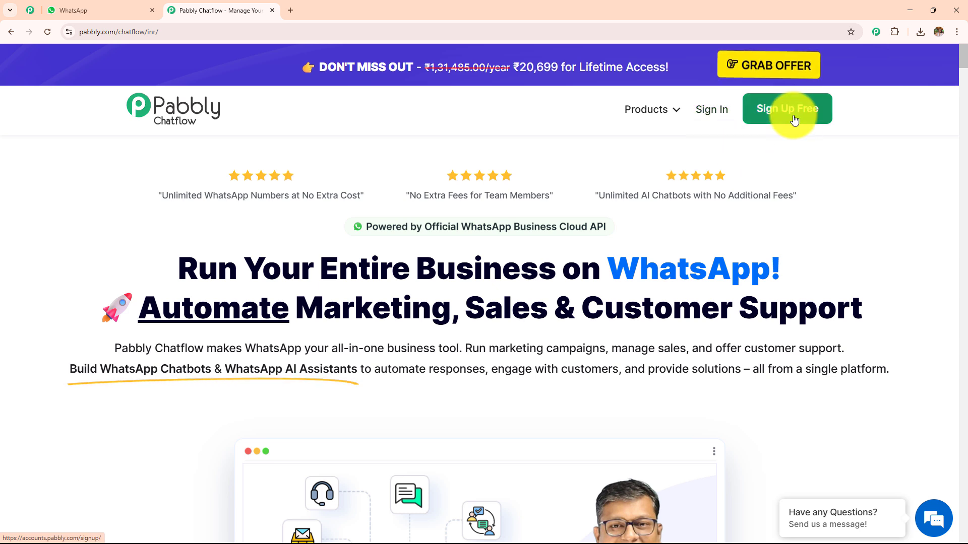
click(719, 116)
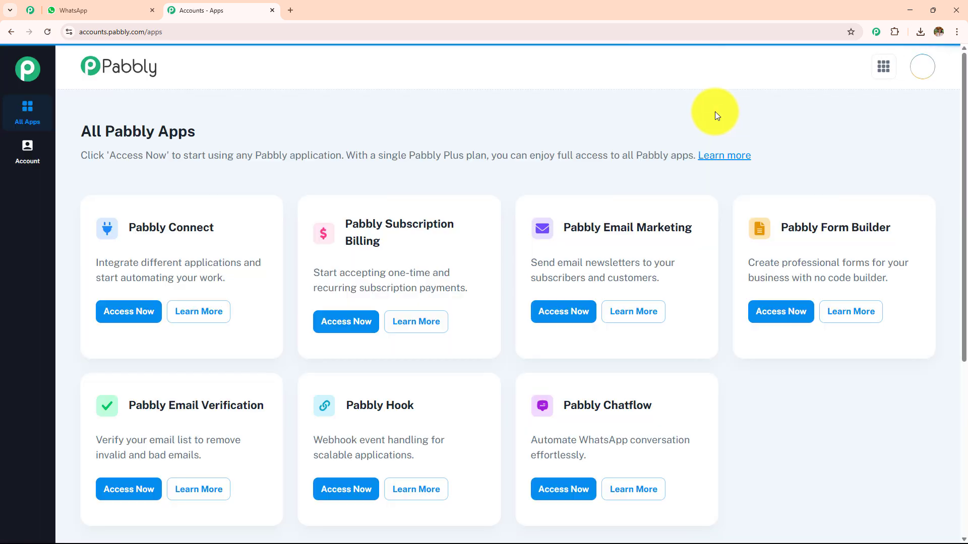
drag(67, 139, 404, 109)
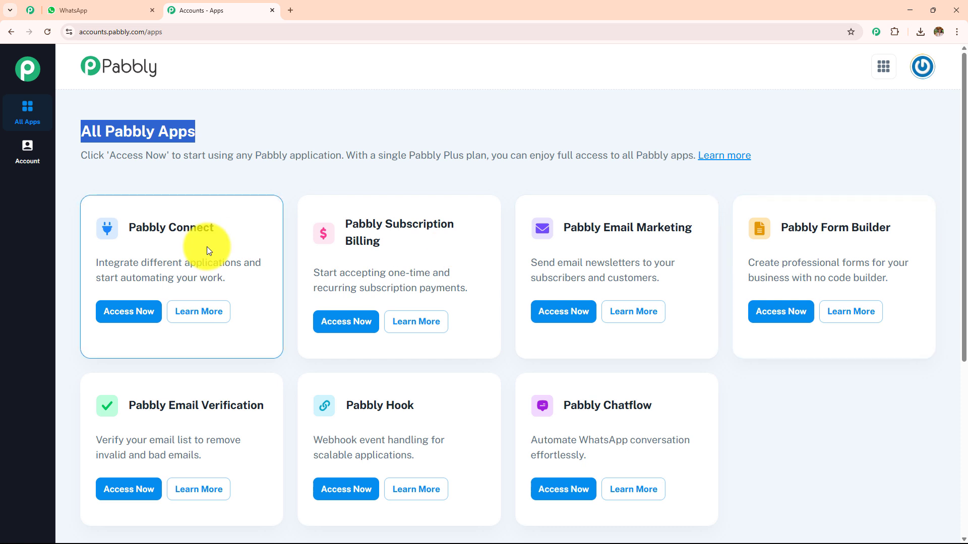
drag(552, 405, 692, 409)
Launch Pabbly Chatflow from its app card and check the Add WhatsApp Number options on the dashboard.
click(577, 491)
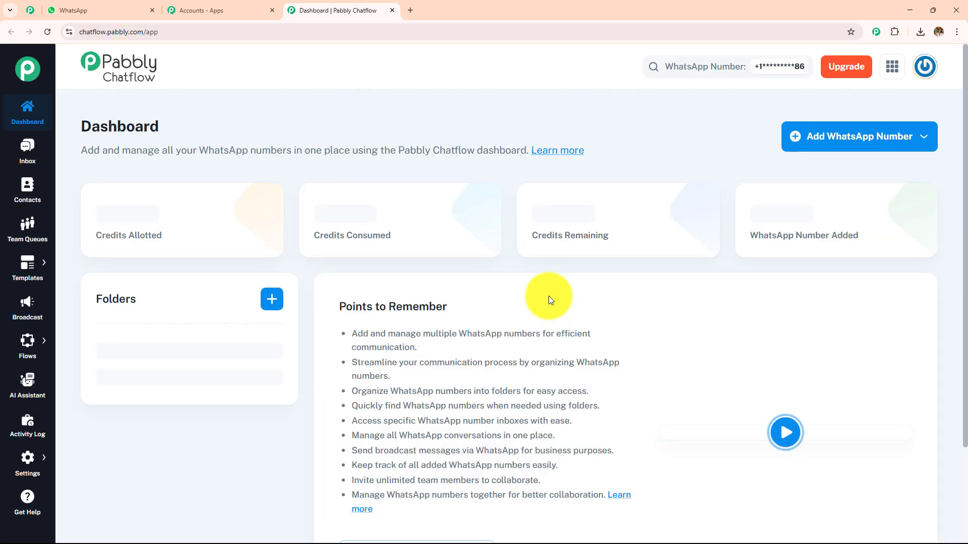
drag(79, 126, 202, 135)
drag(76, 124, 461, 126)
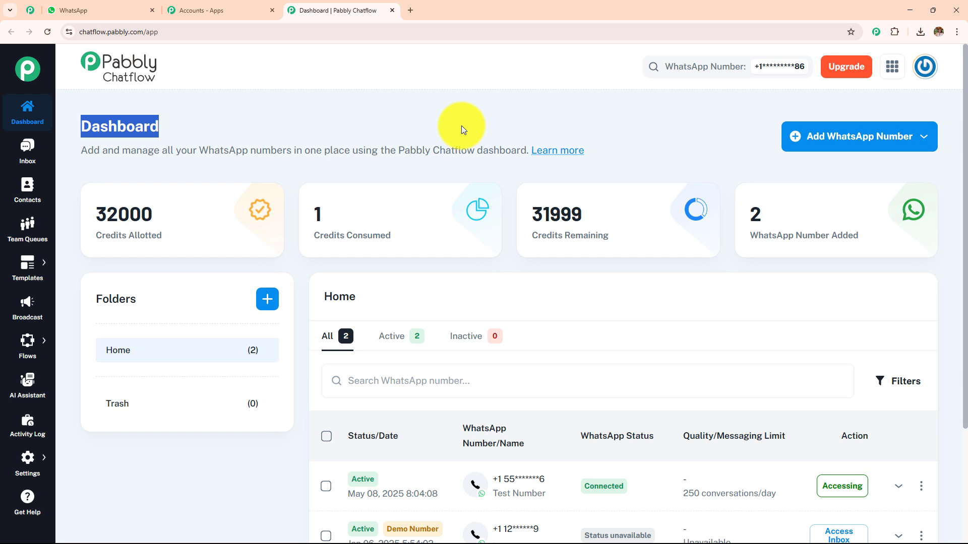
click(867, 141)
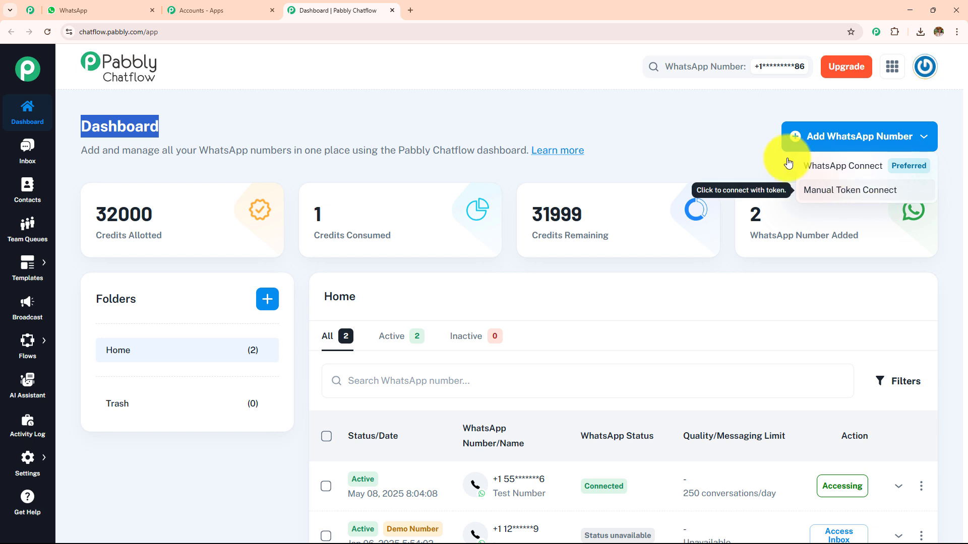
click(657, 138)
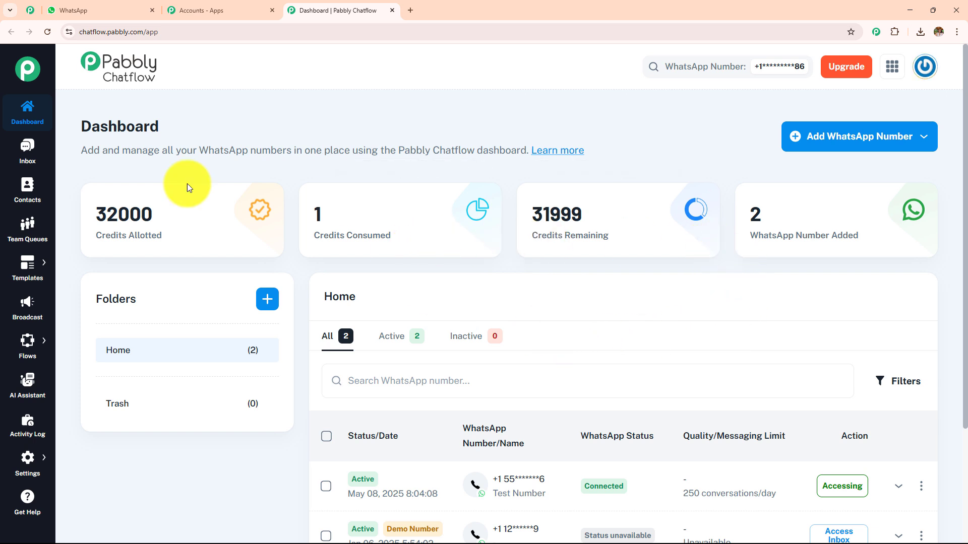
Browse the Inbox, Contacts, Team Queues and Broadcast pages.
click(42, 160)
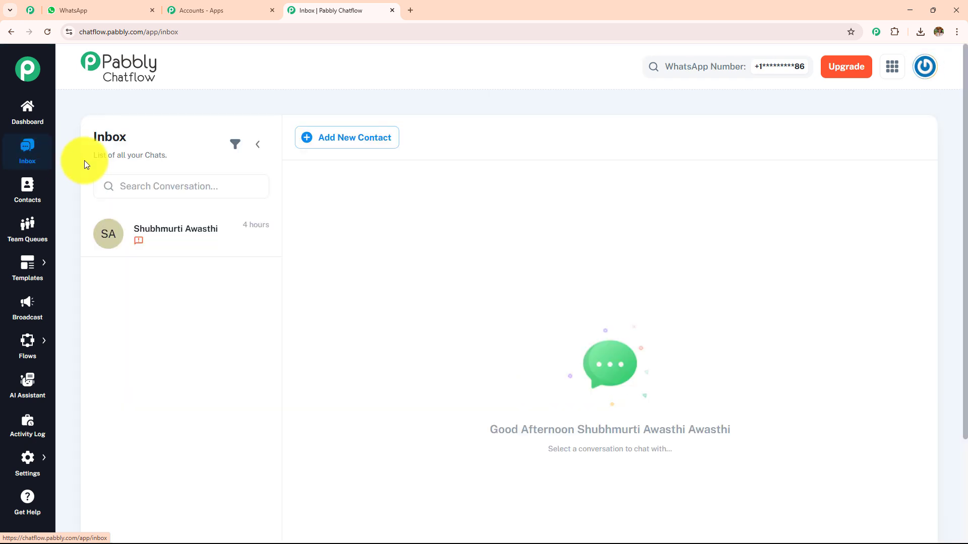
click(25, 195)
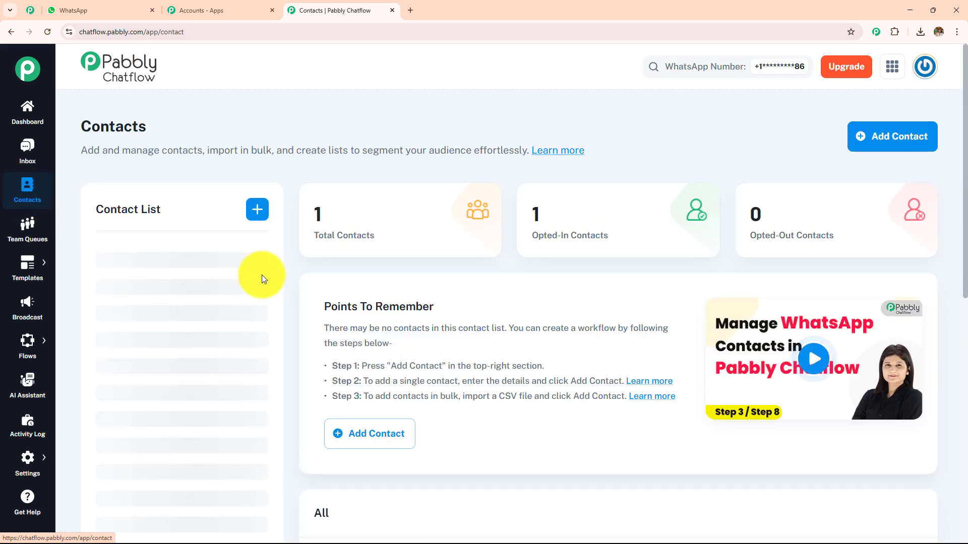
click(23, 230)
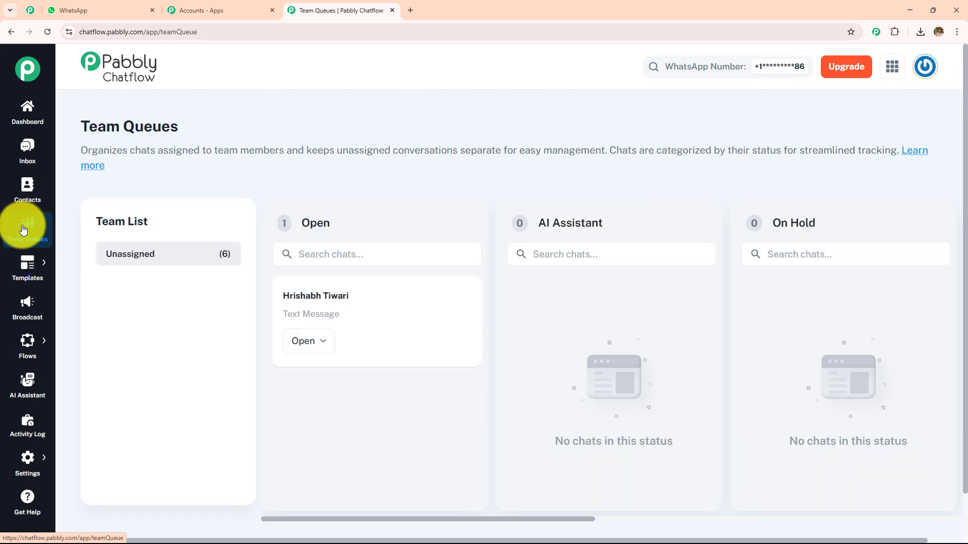
mouse_move(26, 264)
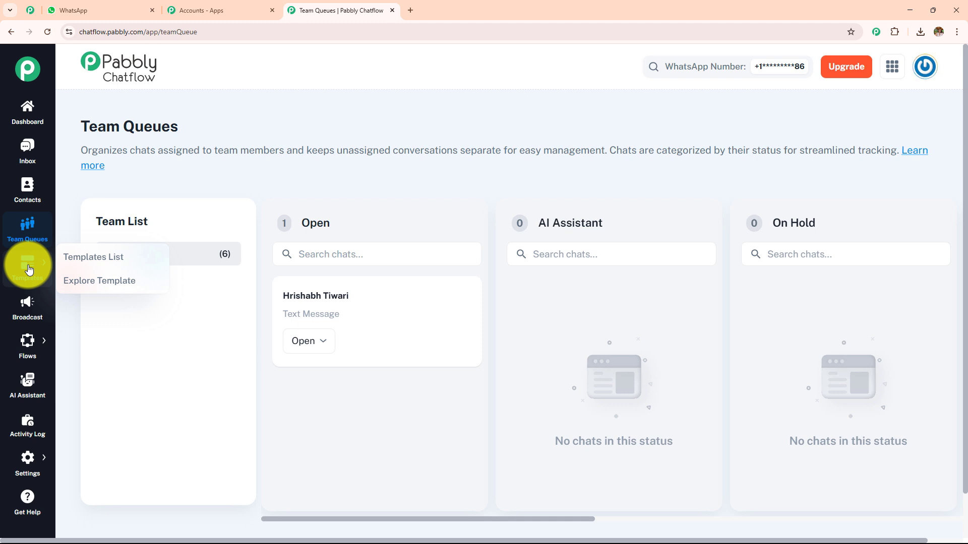
click(37, 310)
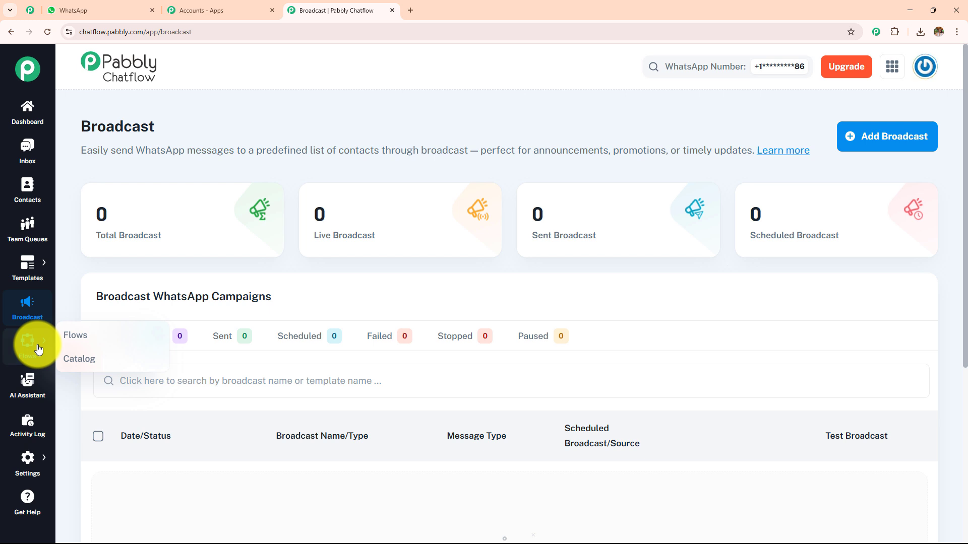
Visit the AI Assistant and Activity Log pages, then browse the Help & Tutorials page.
click(34, 384)
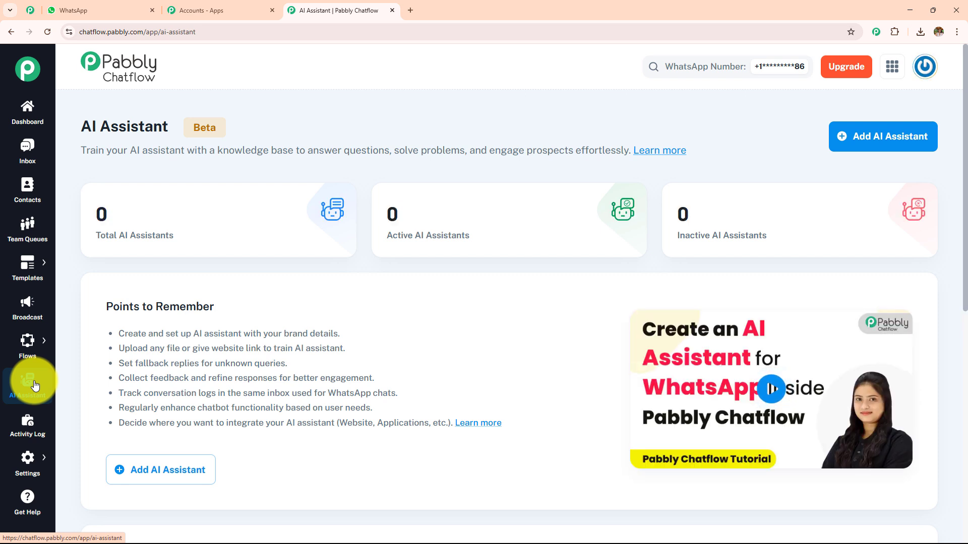
click(25, 432)
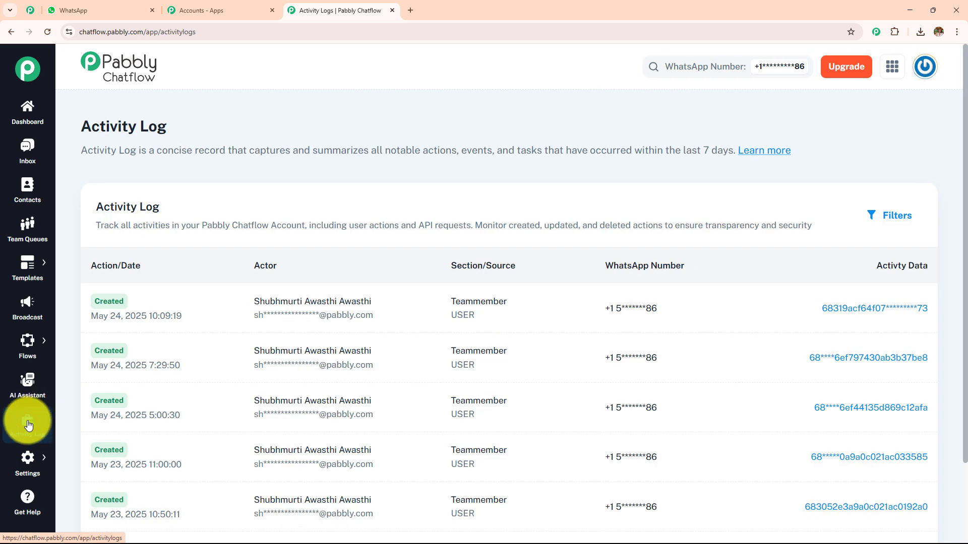
mouse_move(28, 458)
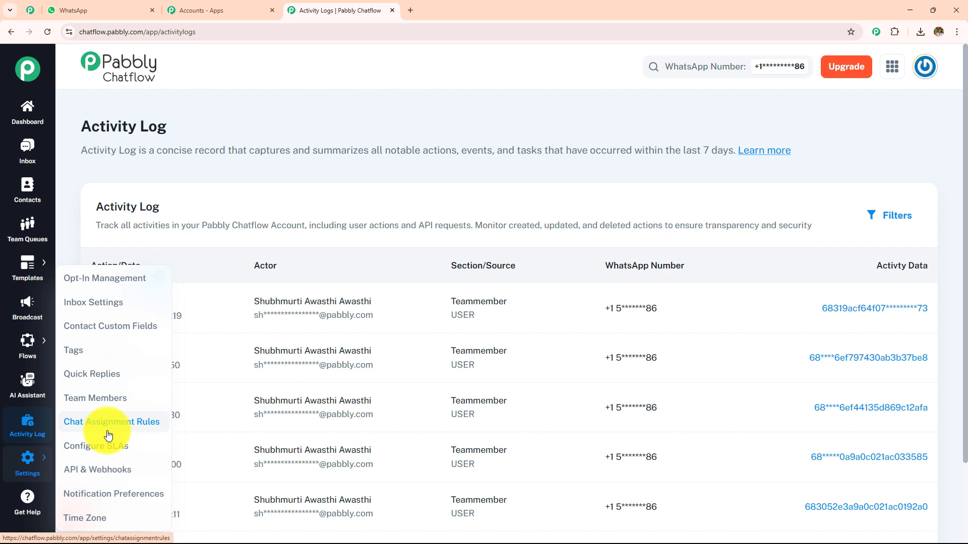
click(32, 496)
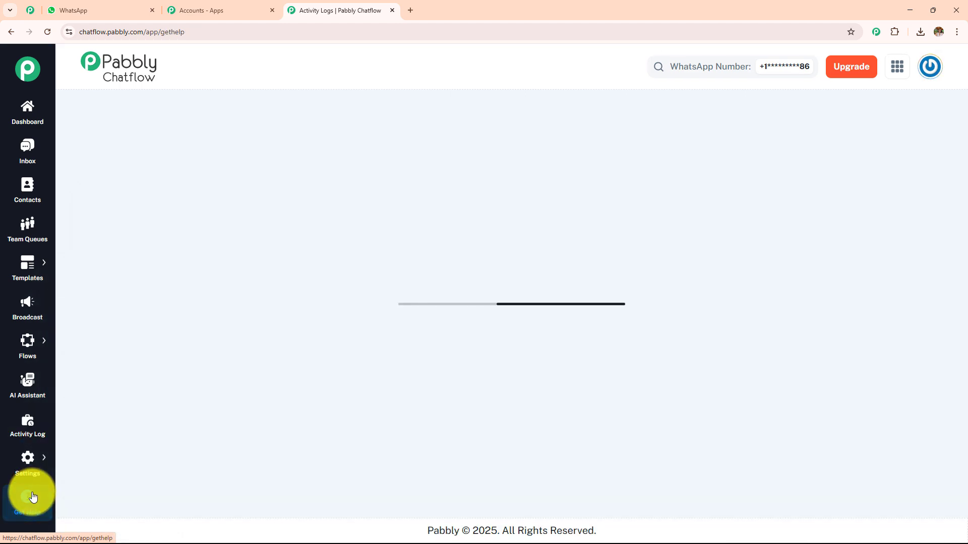
scroll(328, 384, down, 2)
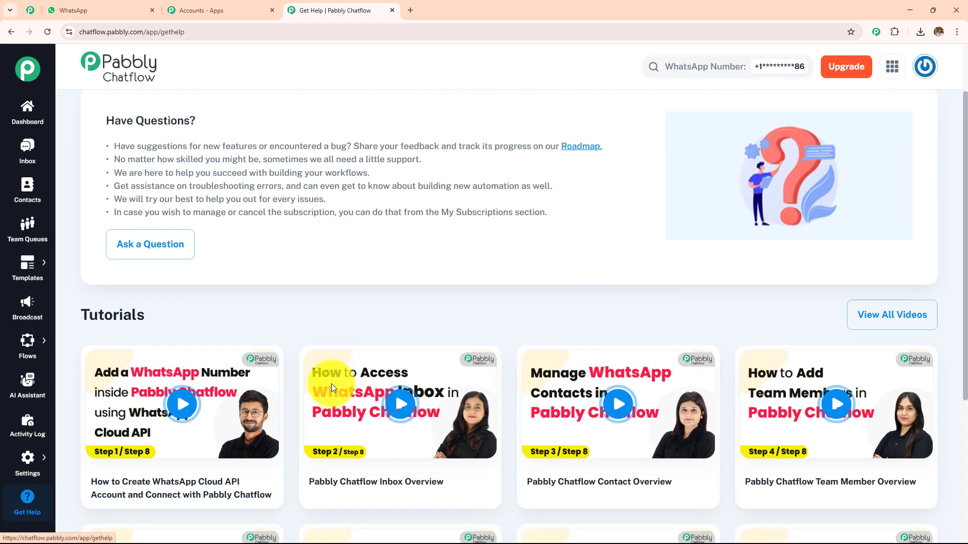
scroll(331, 383, down, 4)
scroll(332, 383, up, 3)
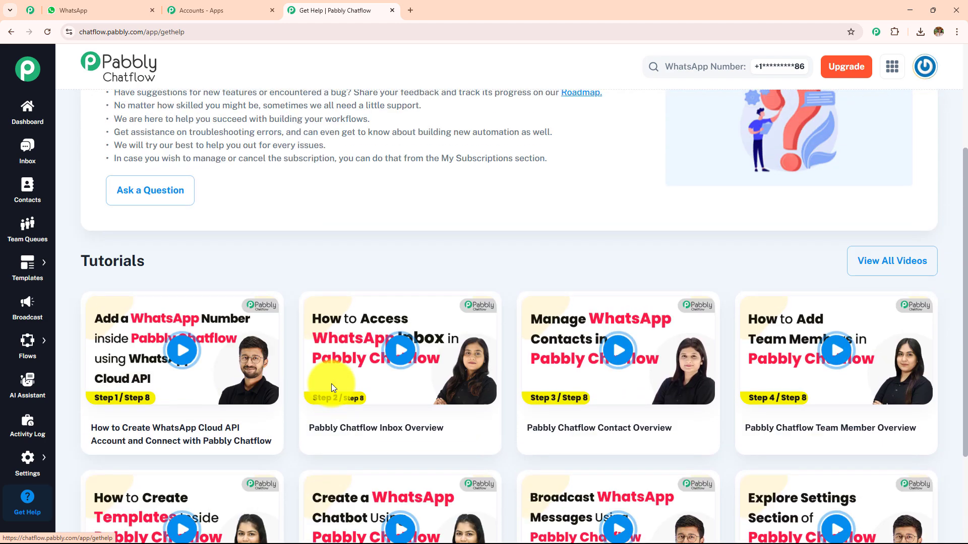
scroll(331, 383, up, 3)
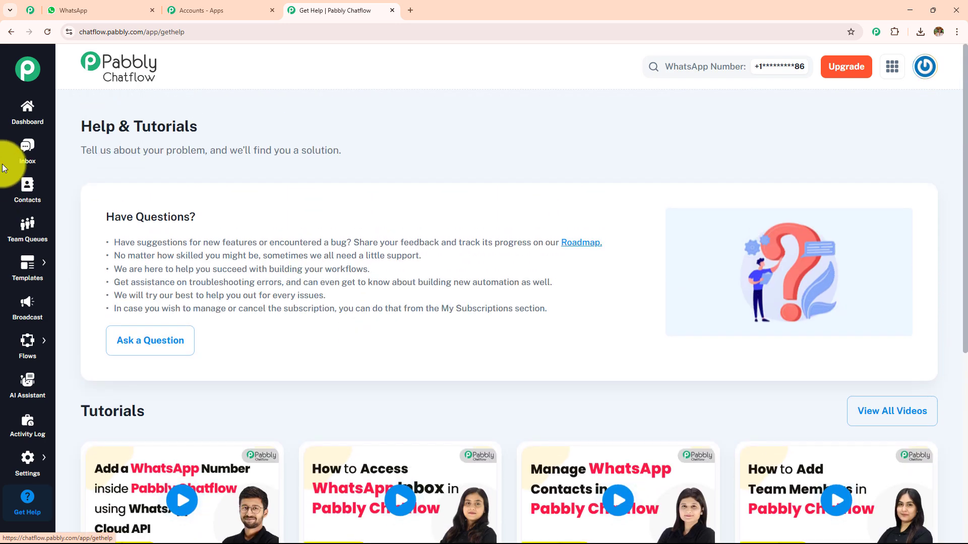
Go back to the Dashboard, then open Flows to see the Soccer Referee Service flow listed.
click(28, 120)
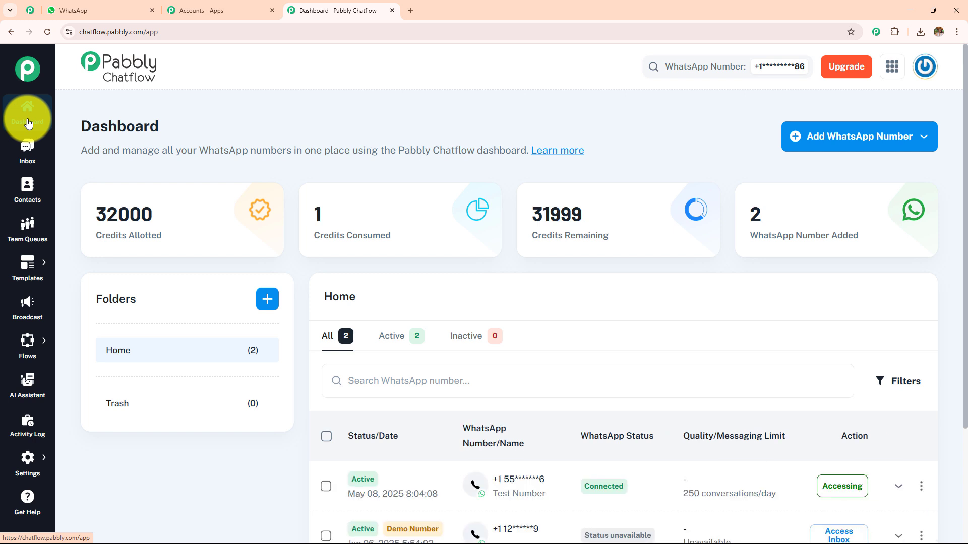
mouse_move(27, 333)
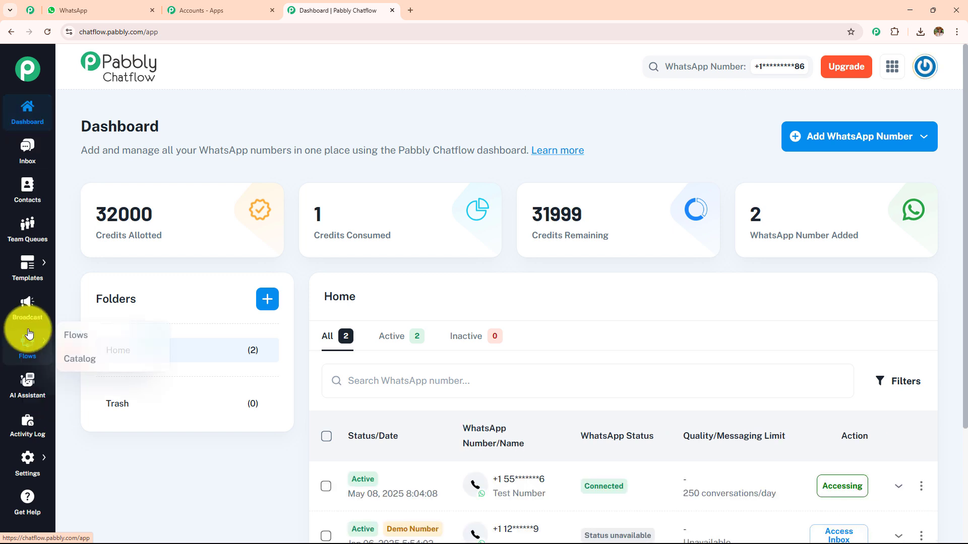
click(80, 337)
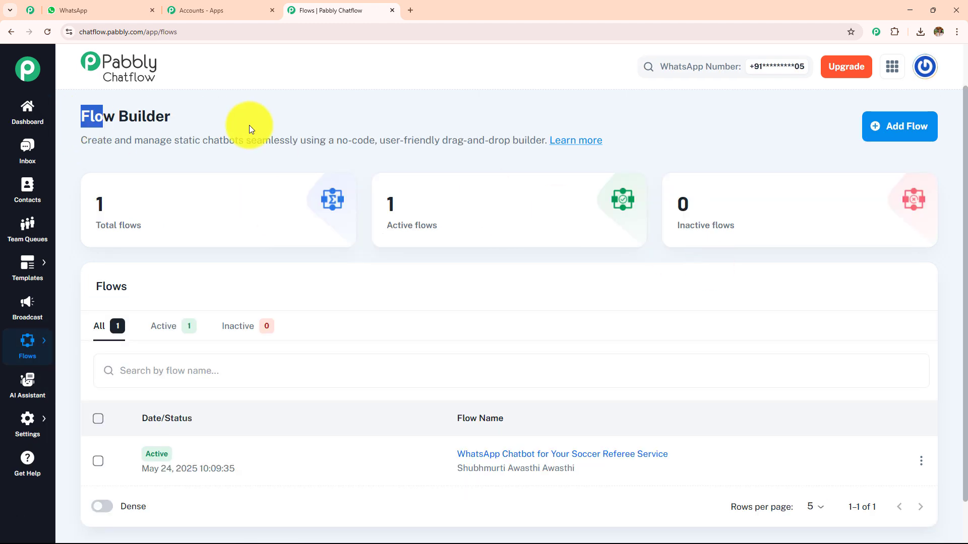
drag(249, 125, 249, 126)
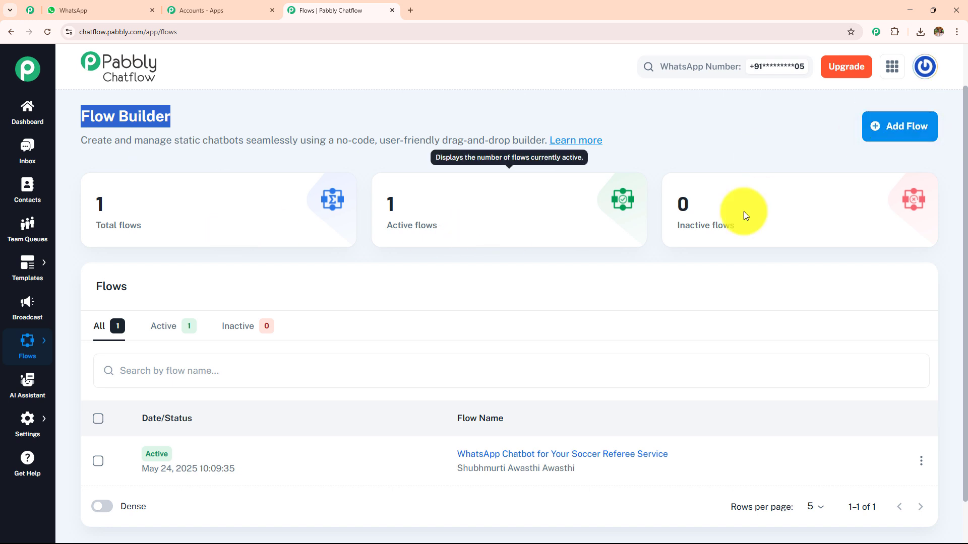
mouse_move(765, 214)
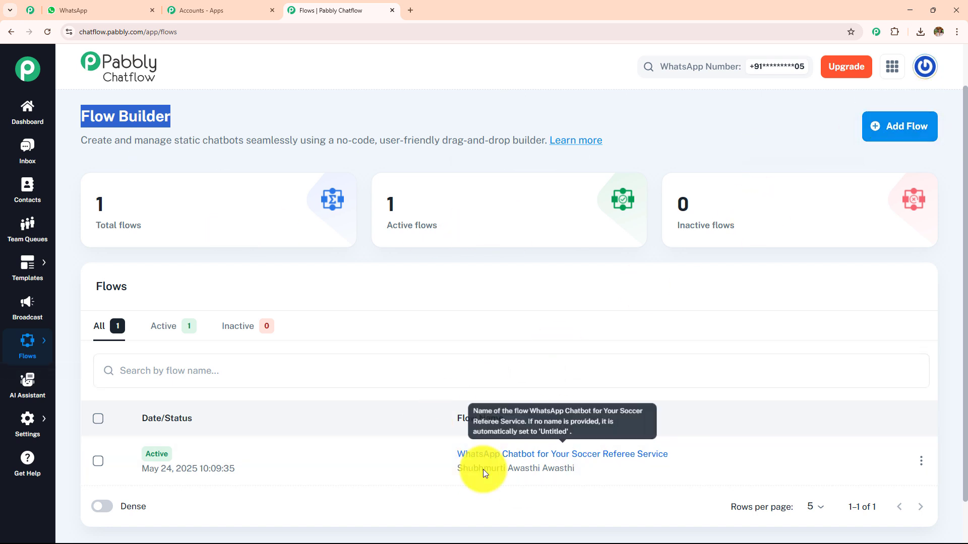
Add a new flow and name it 'WhatsApp Chatbot for Your Soccer Referee Service'.
click(919, 143)
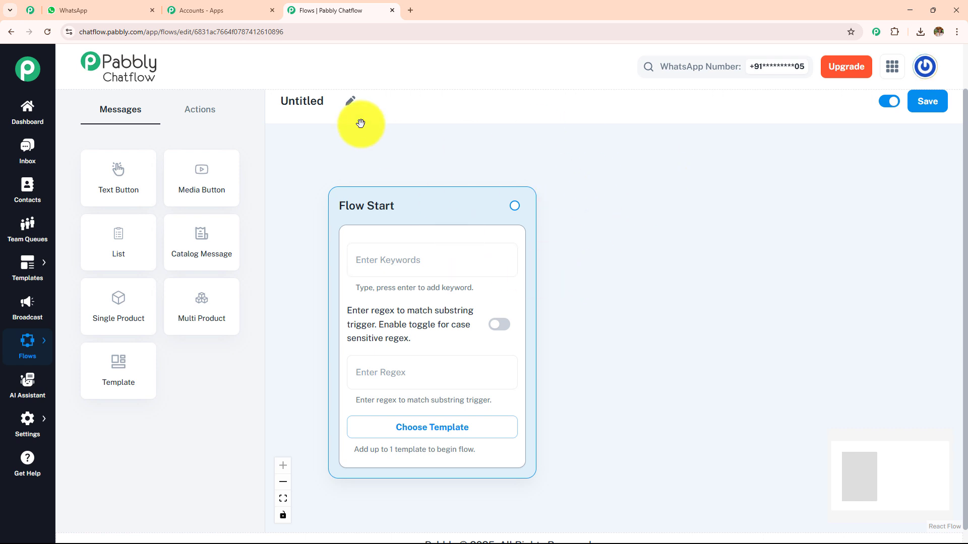
click(350, 101)
key(BackSpace)
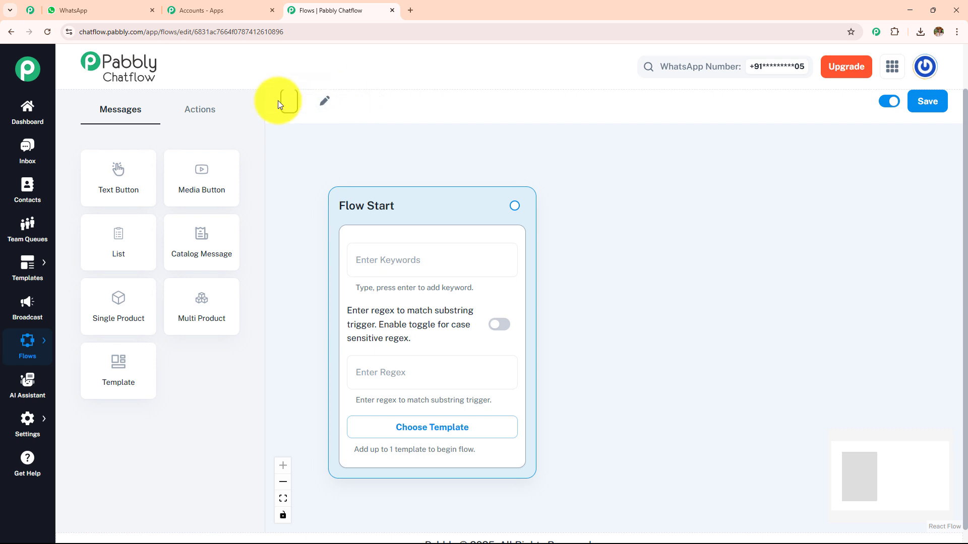
text(WhatsApp Chatbot for Your Soccer Referee Service)
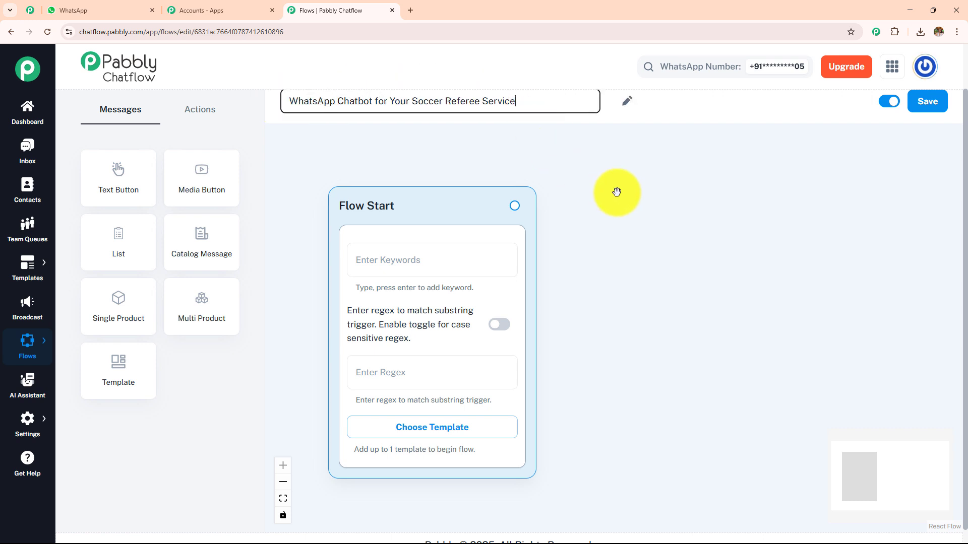
scroll(950, 183, up, 2)
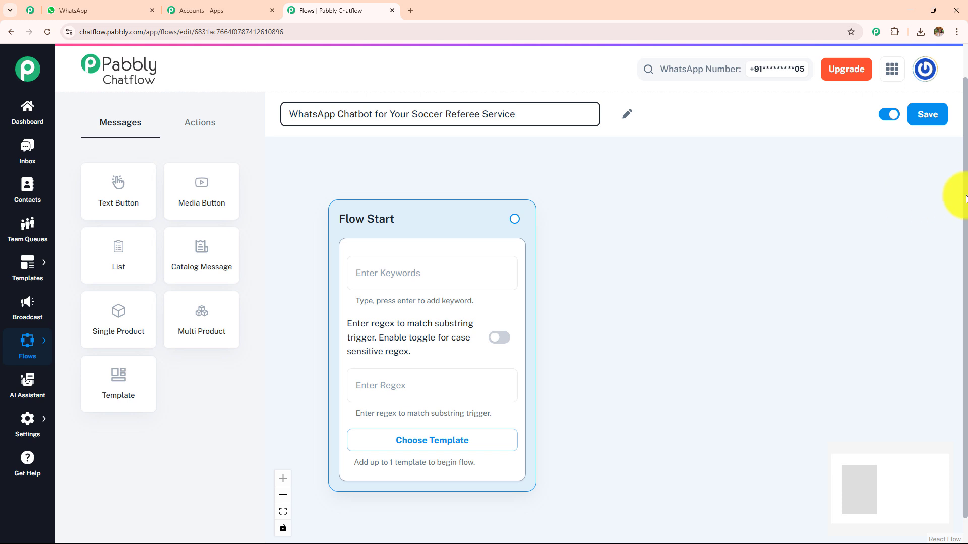
scroll(952, 195, down, 1)
Switch between the Messages and Actions node tabs to compare the available node types.
click(202, 125)
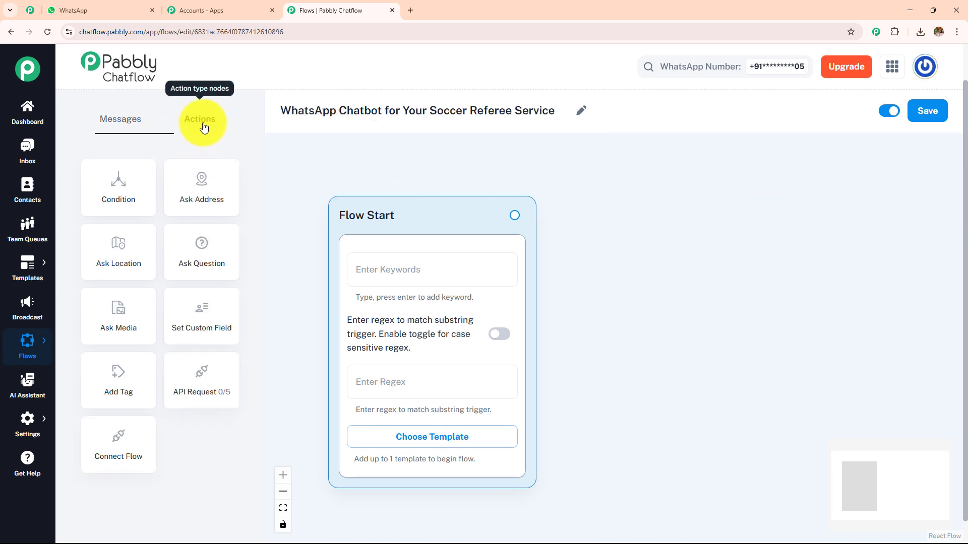
click(119, 123)
click(213, 123)
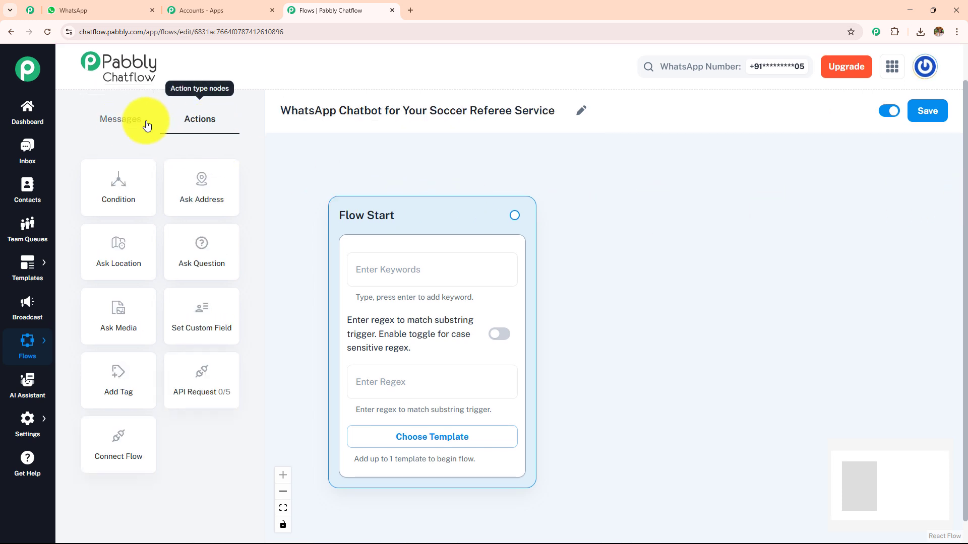
click(111, 124)
click(187, 125)
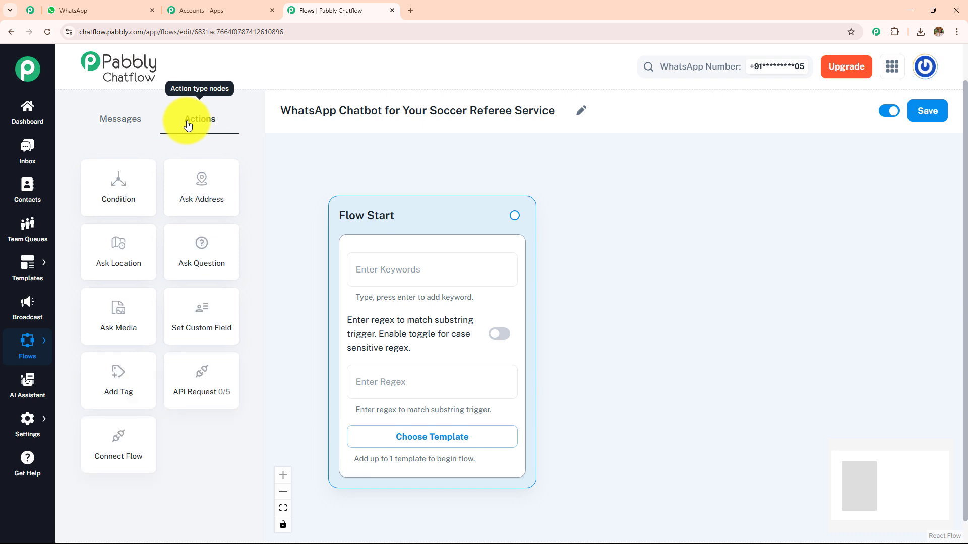
click(138, 125)
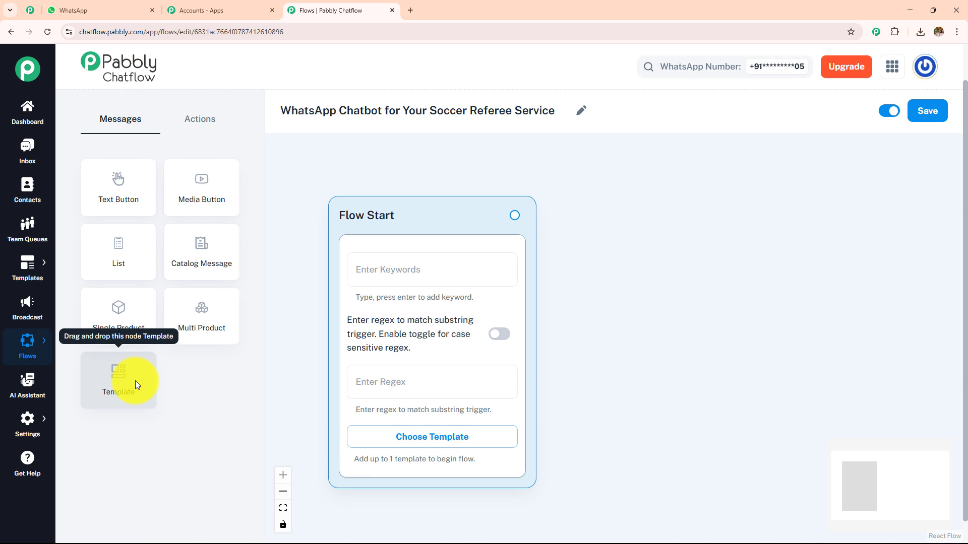
click(196, 120)
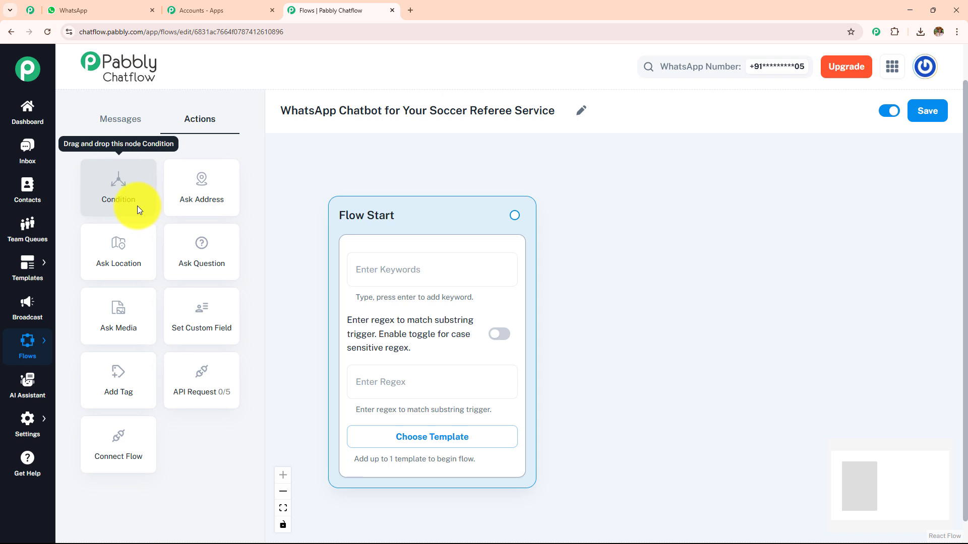
click(185, 206)
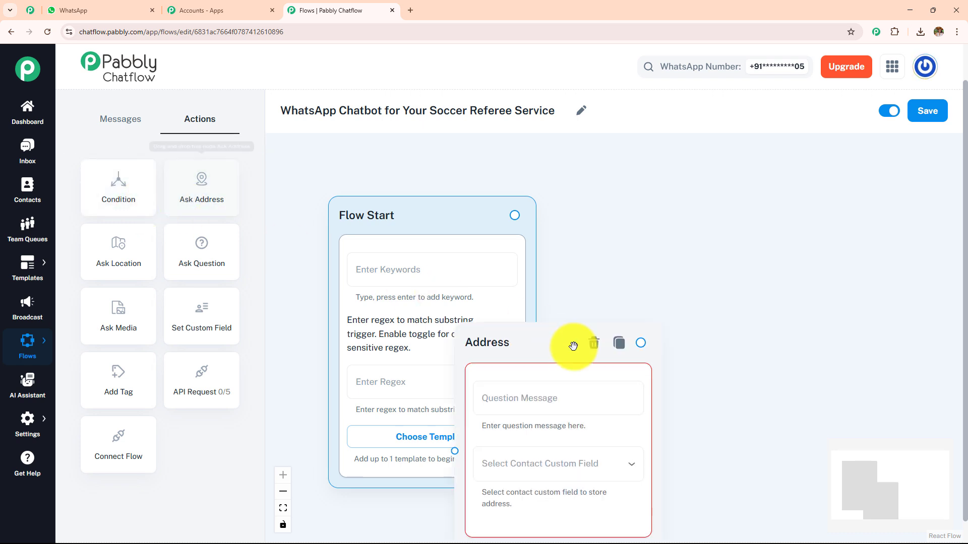
click(594, 344)
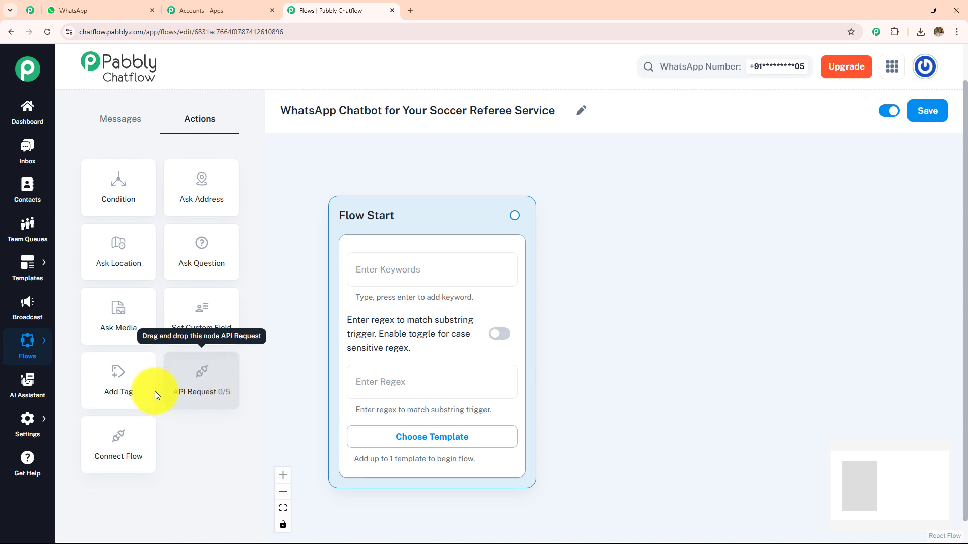
click(120, 437)
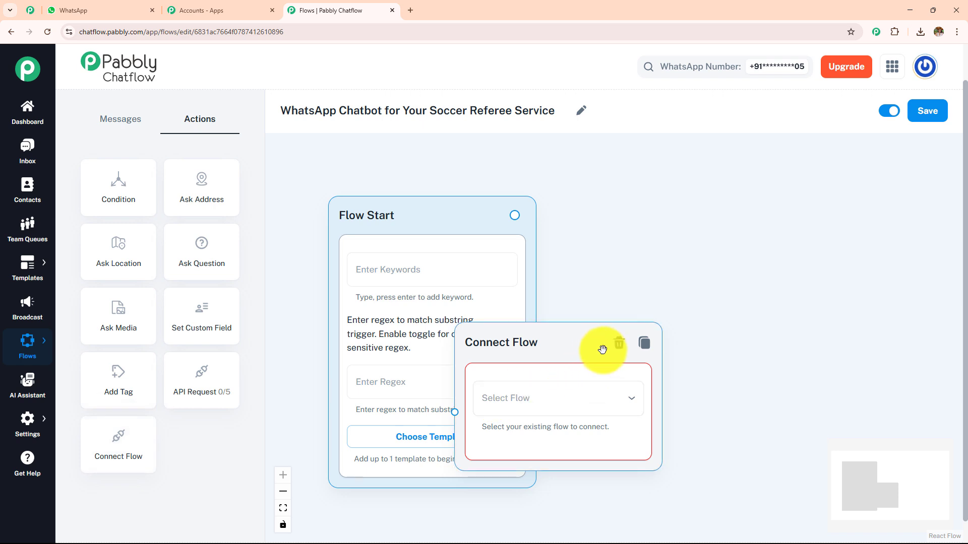
click(620, 345)
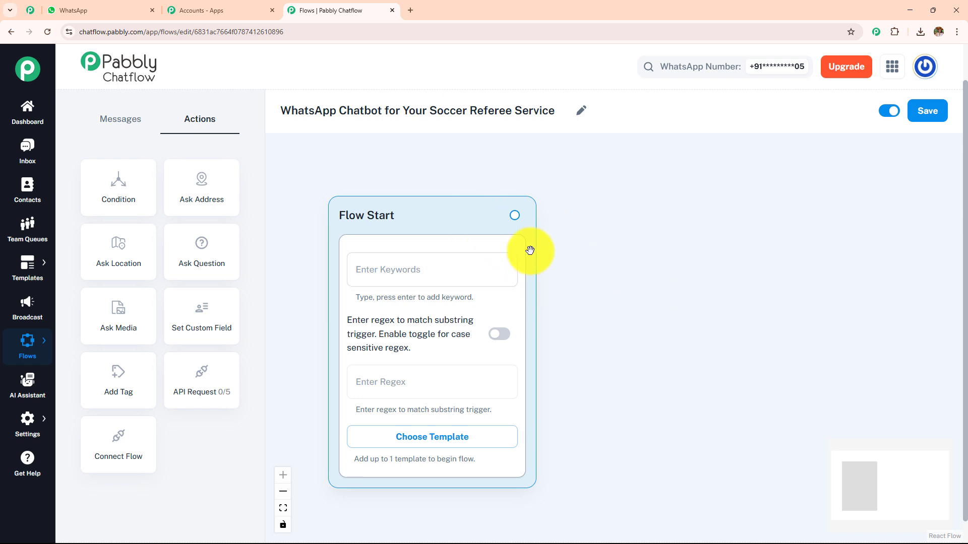
click(434, 276)
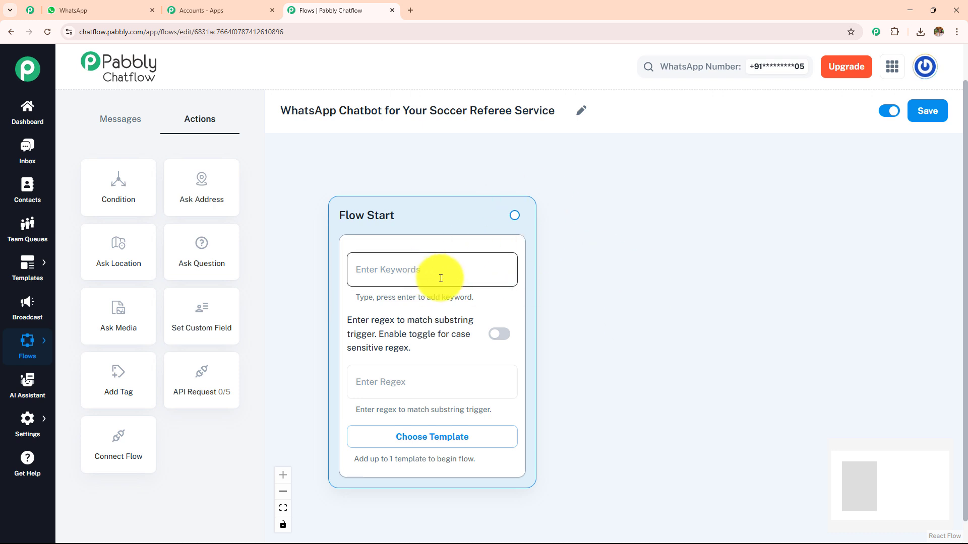
Enter Hello, Hey and Hi as Flow Start trigger keyword chips, correcting typos along the way.
click(420, 379)
click(418, 270)
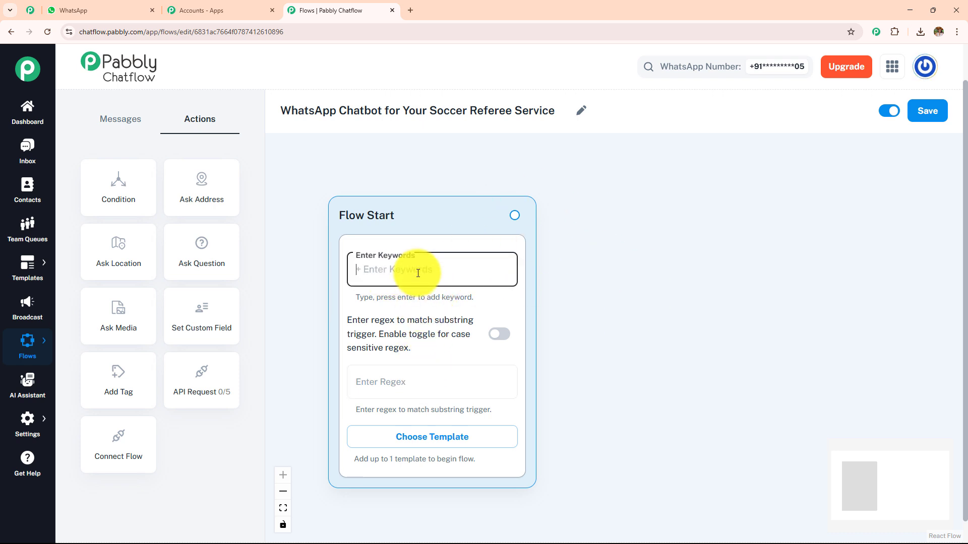
text(He)
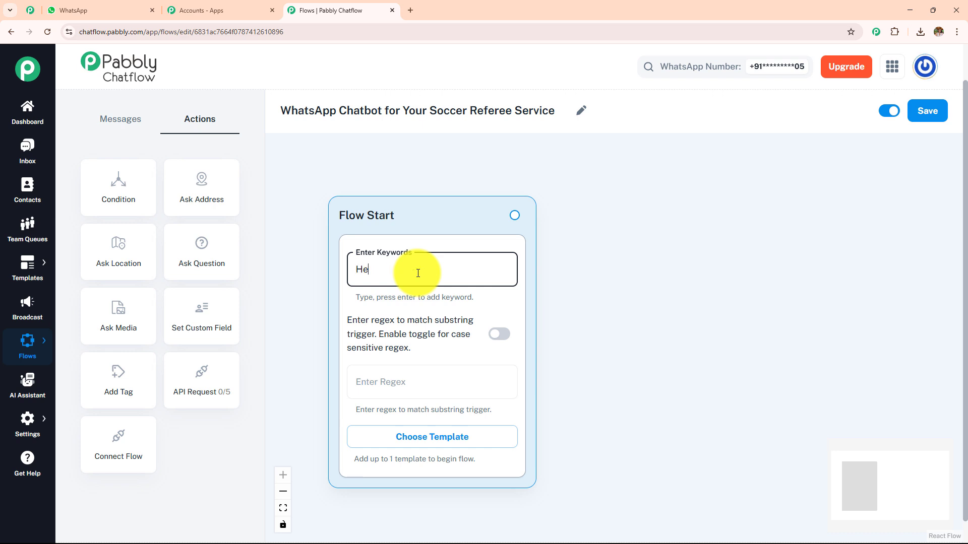
text(llo)
key(BackSpace)
key(BackSpace)
text(lo)
key(Return)
text(h)
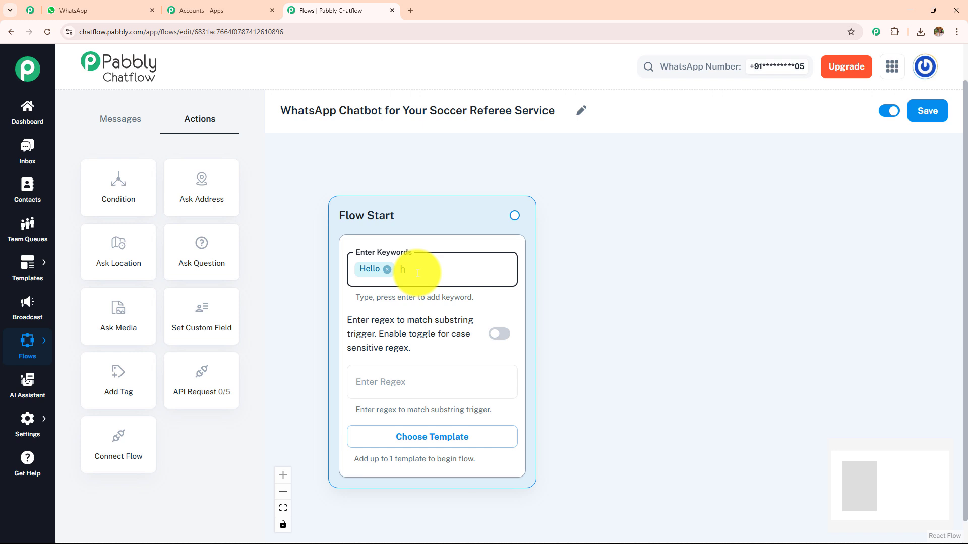
key(BackSpace)
text(Hey)
key(Return)
text(Hi)
key(Return)
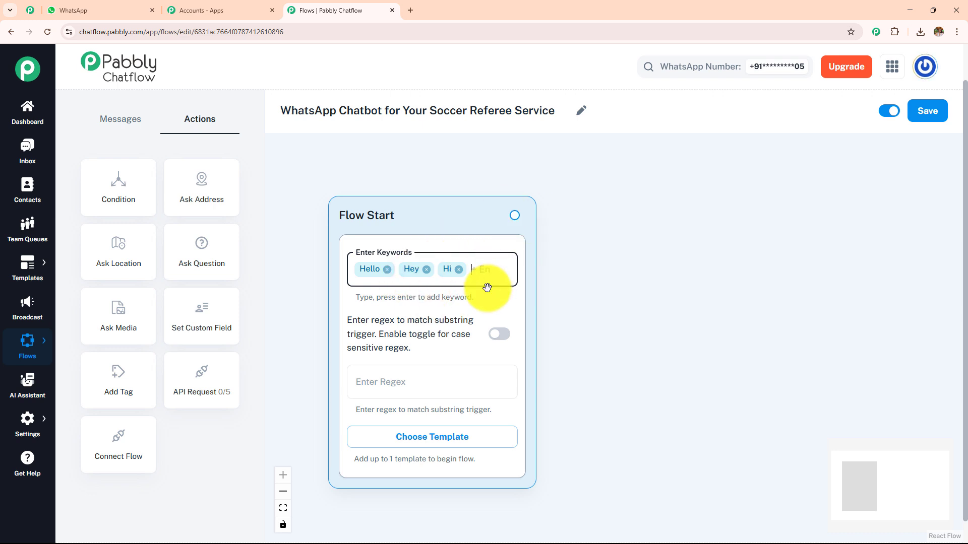
Replace the Hello, Hey and Hi keywords with the match-anything regex [\s\S]+.
click(429, 388)
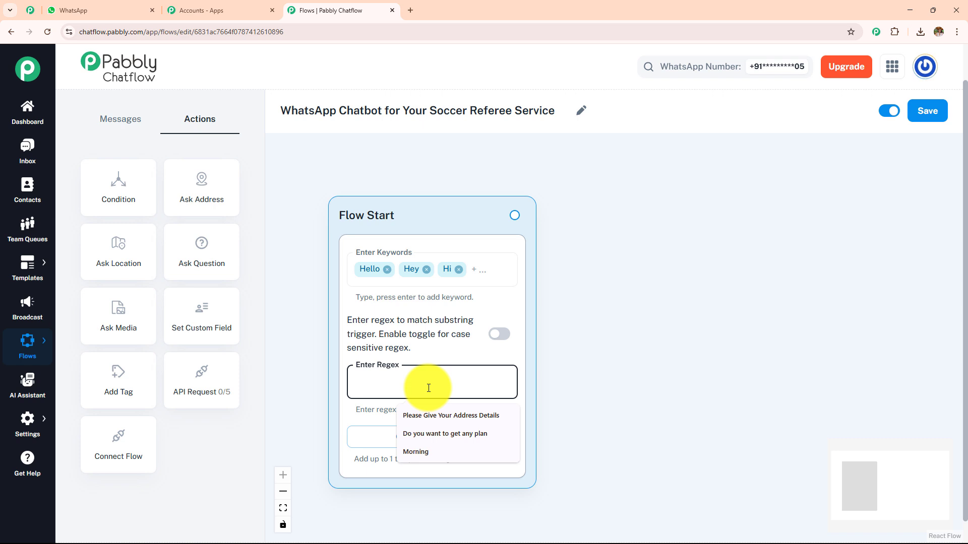
text([\s\S]+)
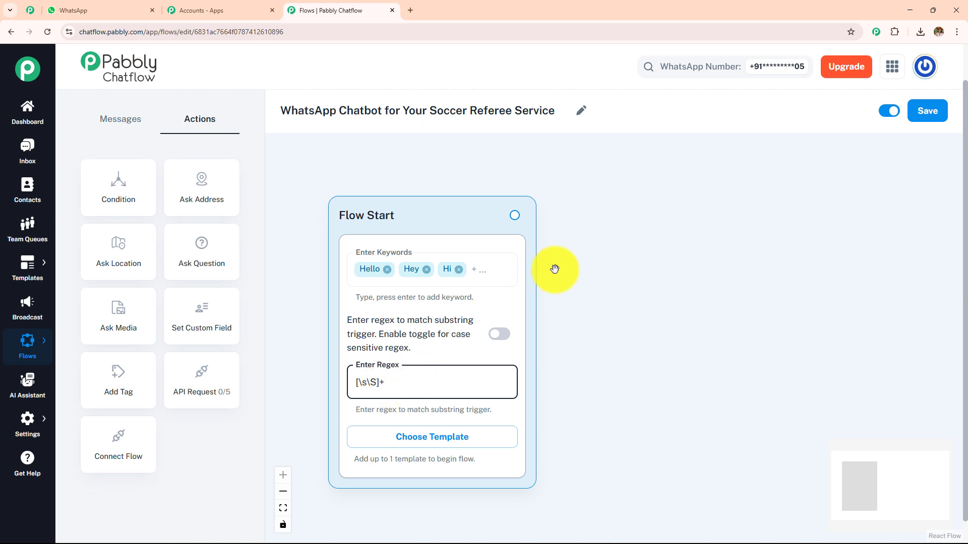
click(459, 270)
click(427, 270)
click(386, 270)
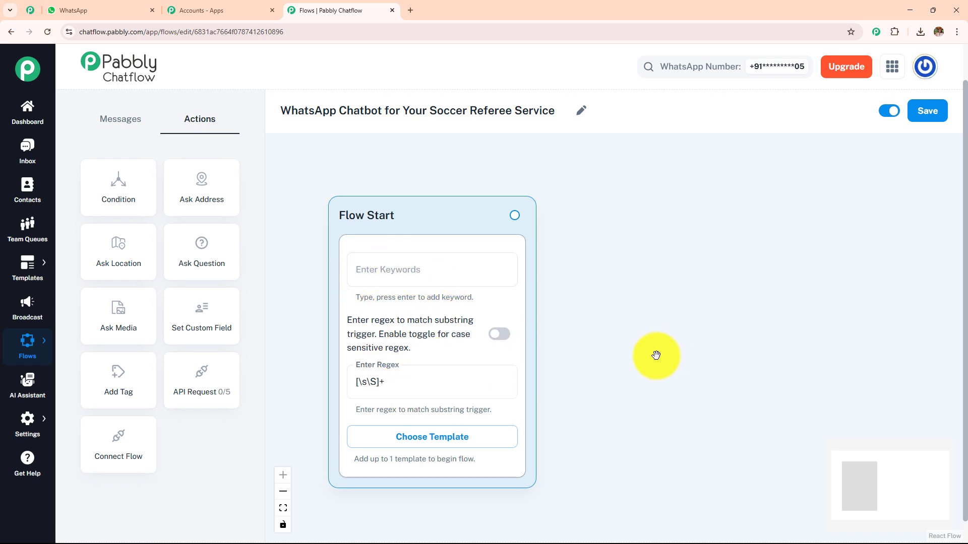
Switch to the WhatsApp Web referee chat and scroll up through it.
drag(654, 352, 603, 353)
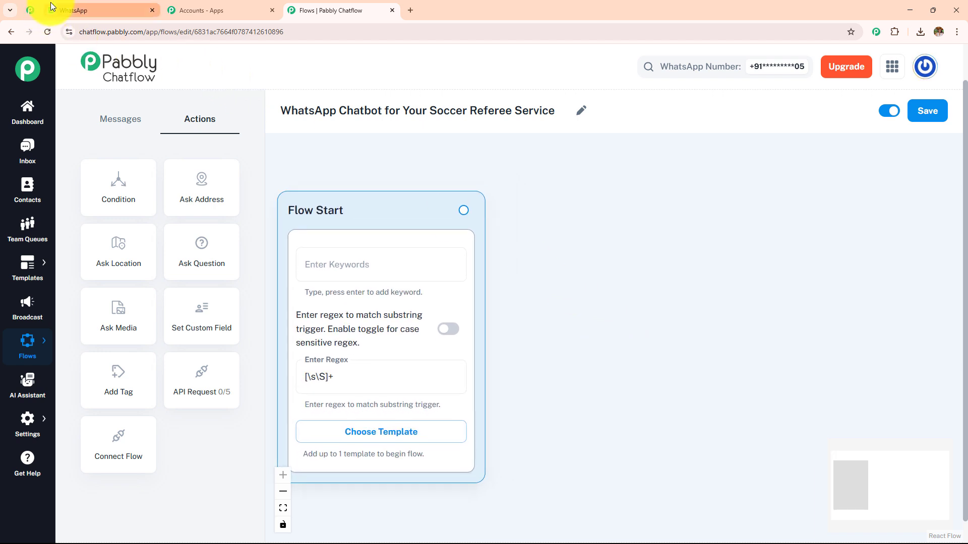
click(76, 10)
scroll(569, 325, up, 8)
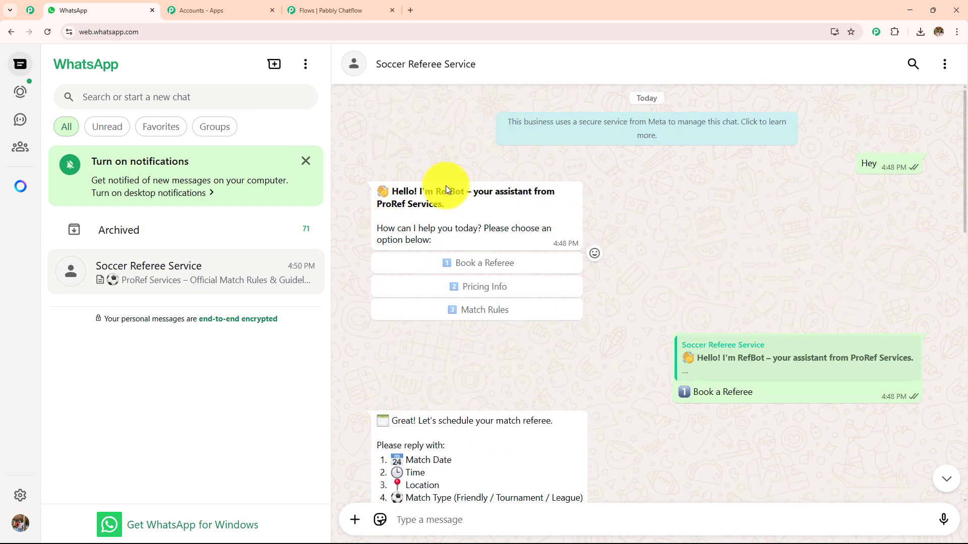
Select the RefBot greeting text in WhatsApp, then link a new step off Flow Start.
drag(433, 244, 374, 188)
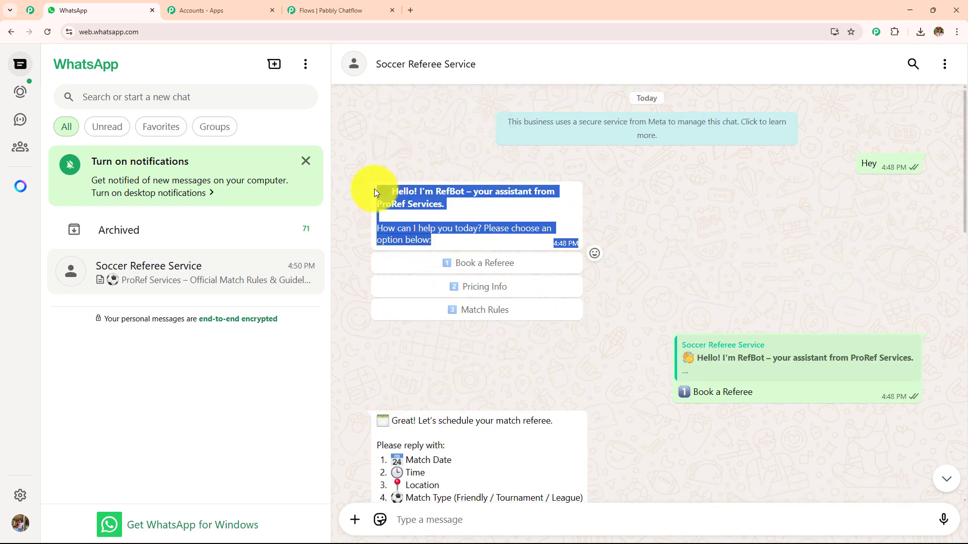
click(330, 10)
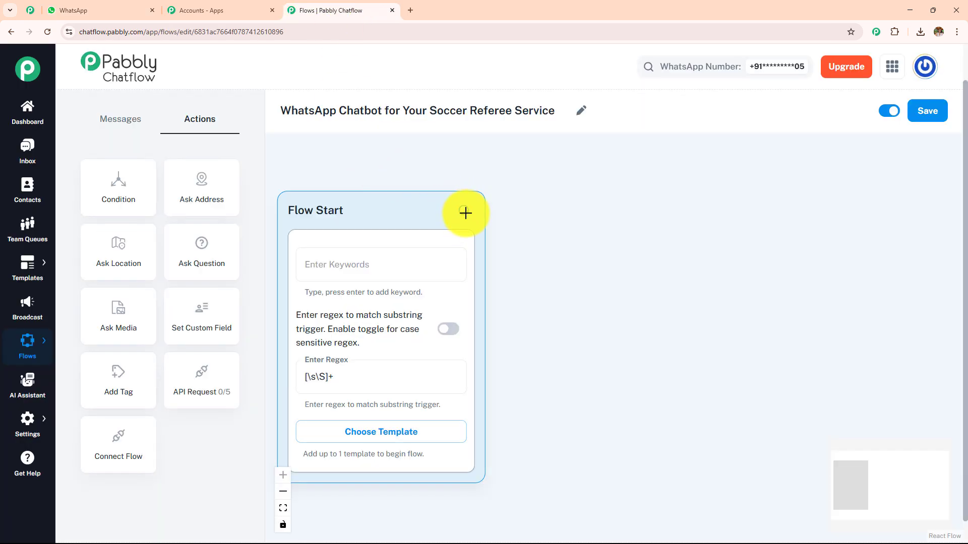
drag(662, 212, 664, 199)
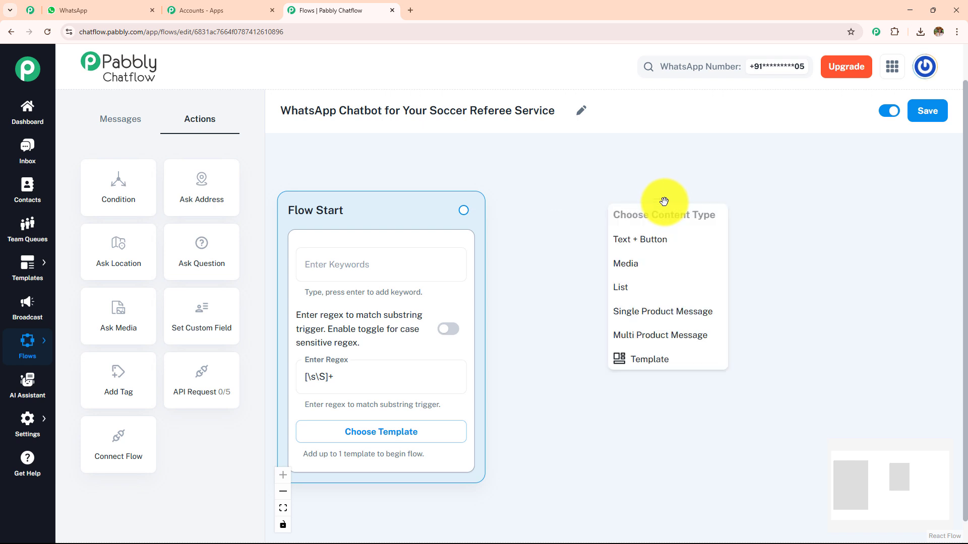
Add a Text + Button message after Flow Start and paste the RefBot welcome text.
click(676, 247)
click(675, 286)
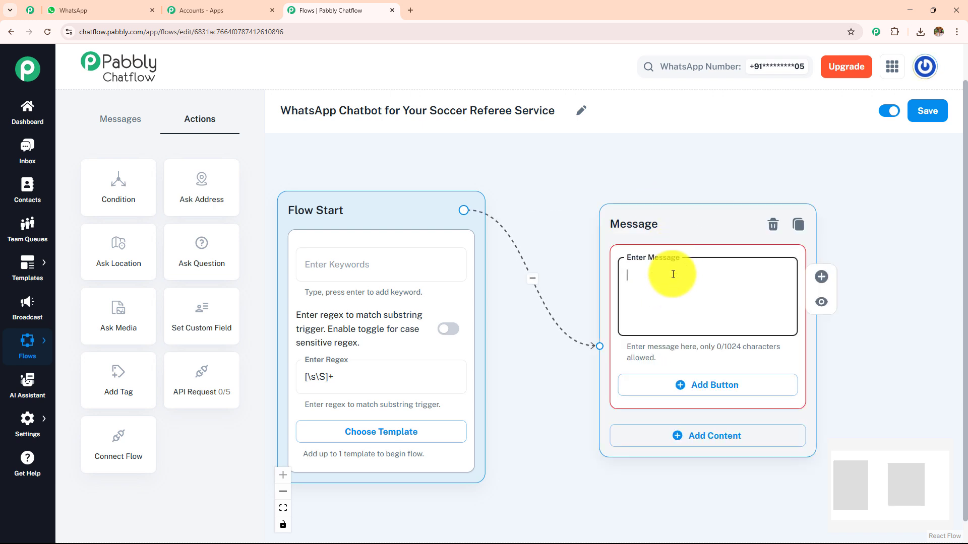
text(...from ProRef Services.  How can I help you today? Please choose an option below:)
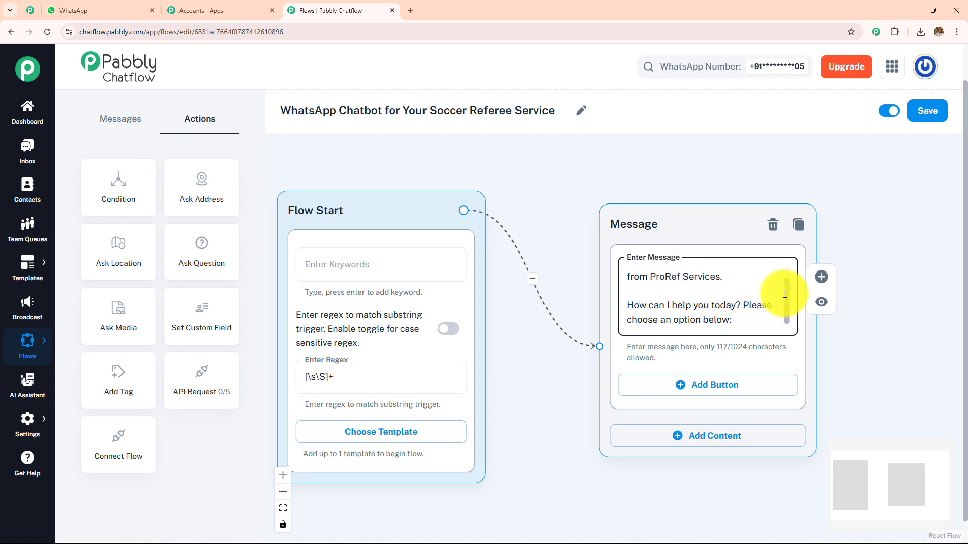
drag(784, 294, 786, 270)
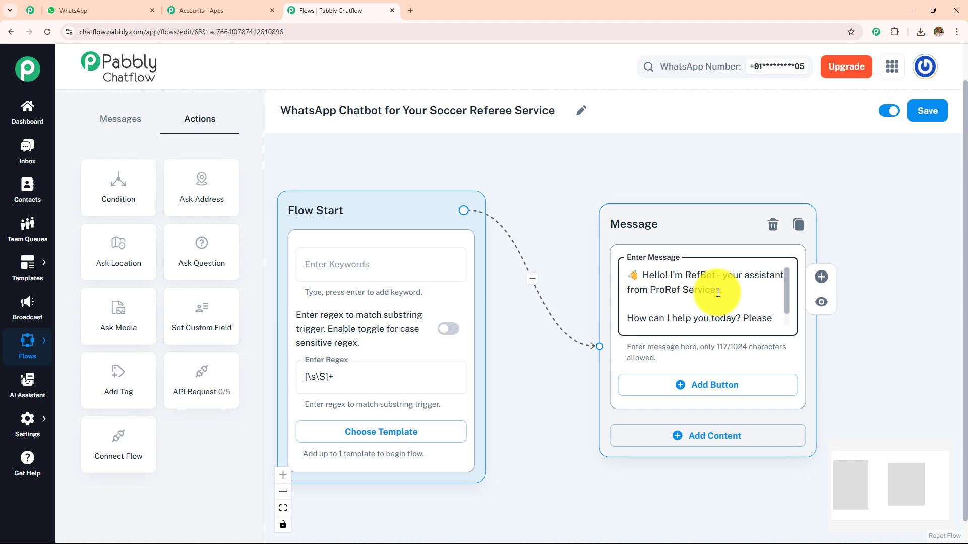
Wrap the greeting line in asterisks for bold, checking it against the WhatsApp greeting.
click(115, 9)
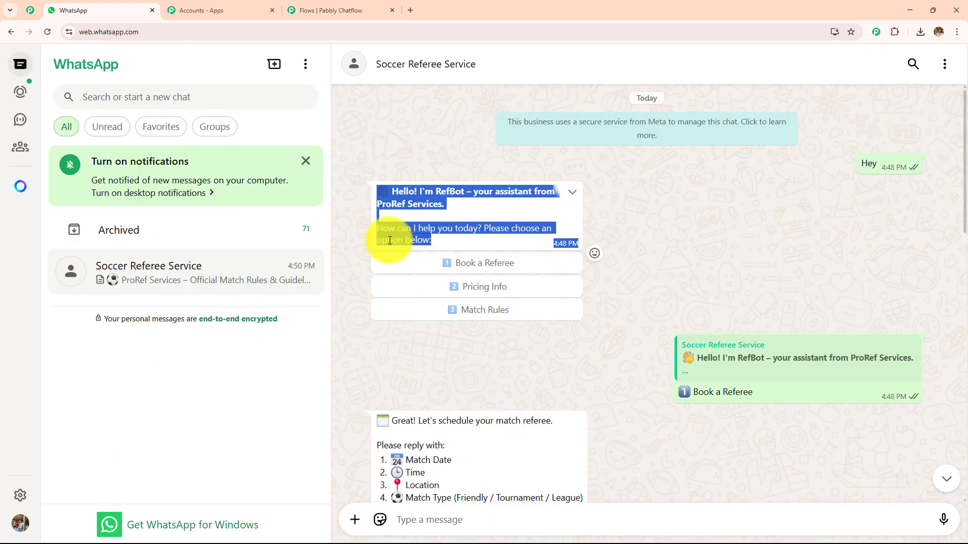
click(642, 239)
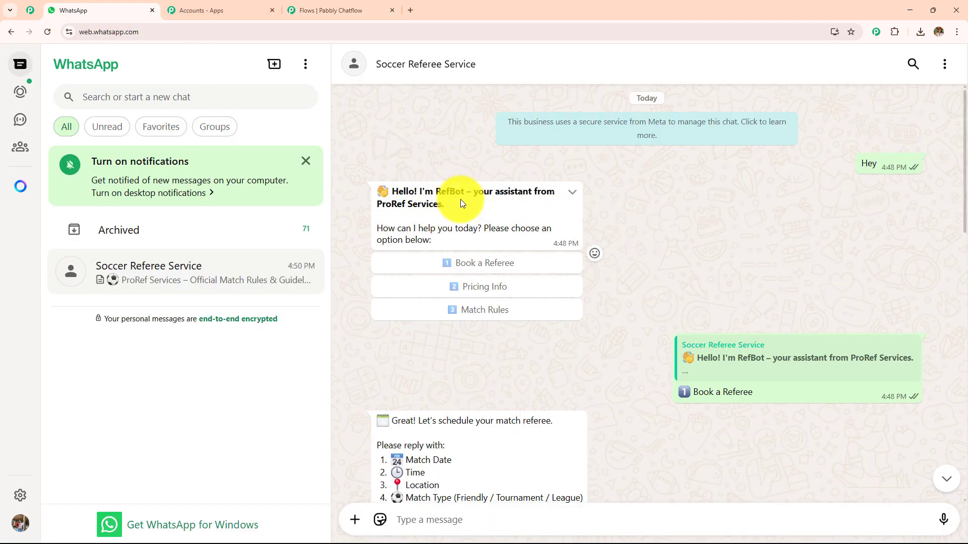
click(317, 10)
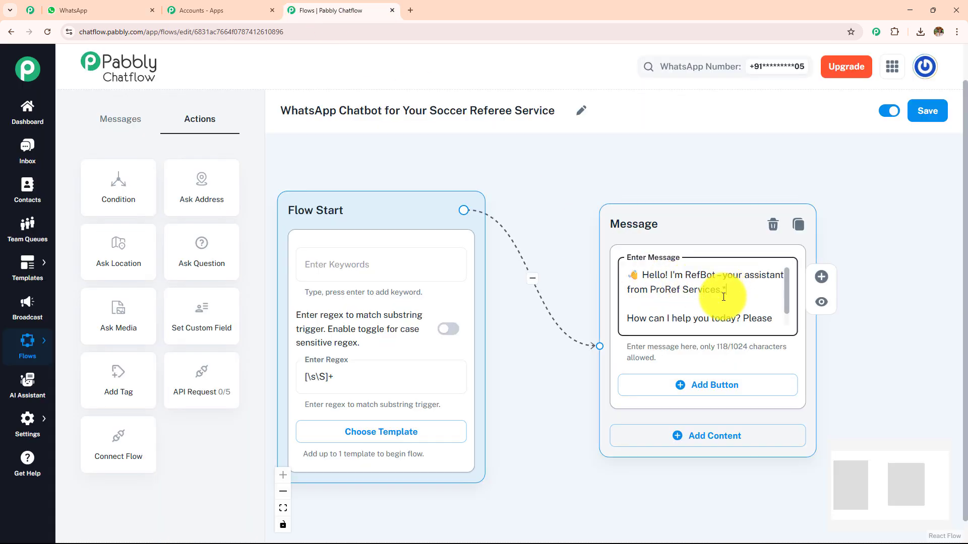
click(645, 275)
text(*)
scroll(791, 305, down, 1)
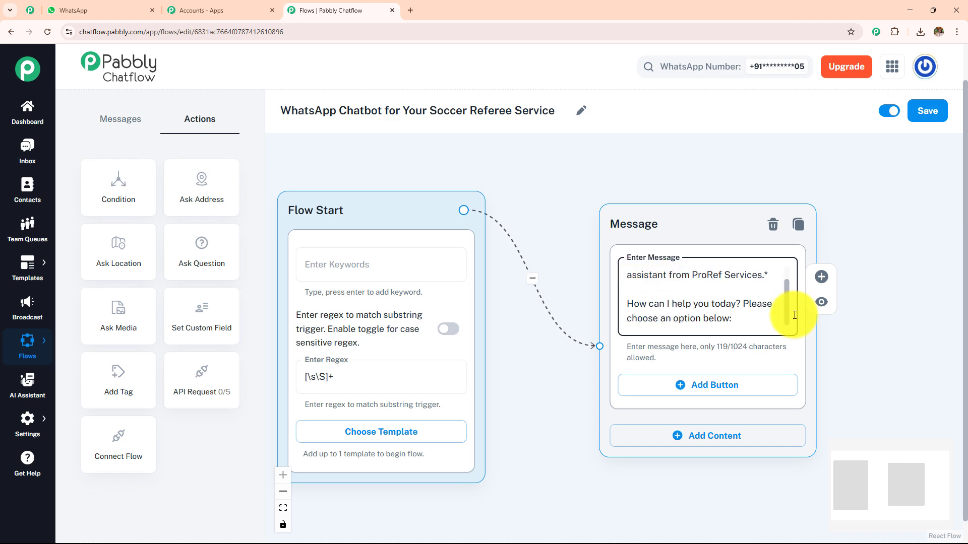
click(103, 10)
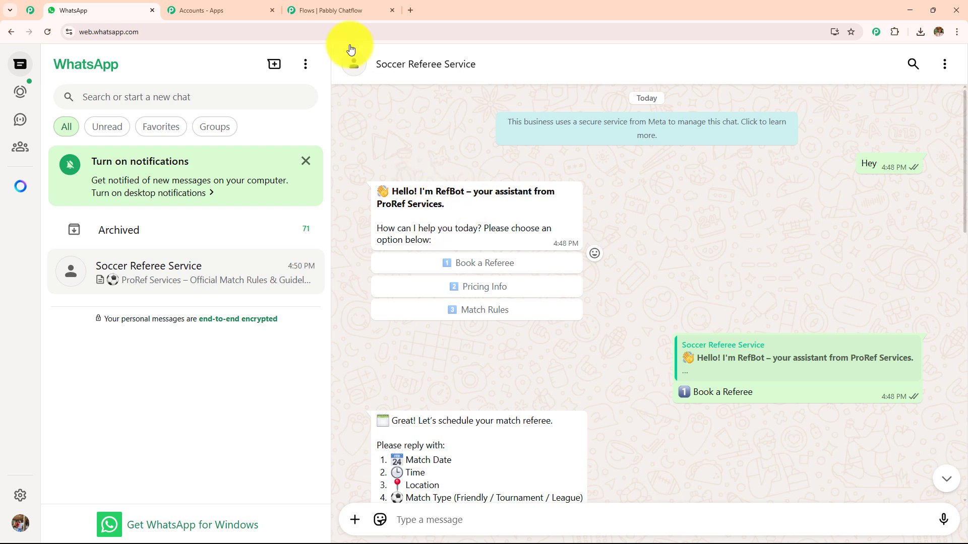
click(338, 10)
drag(787, 297, 680, 175)
click(104, 11)
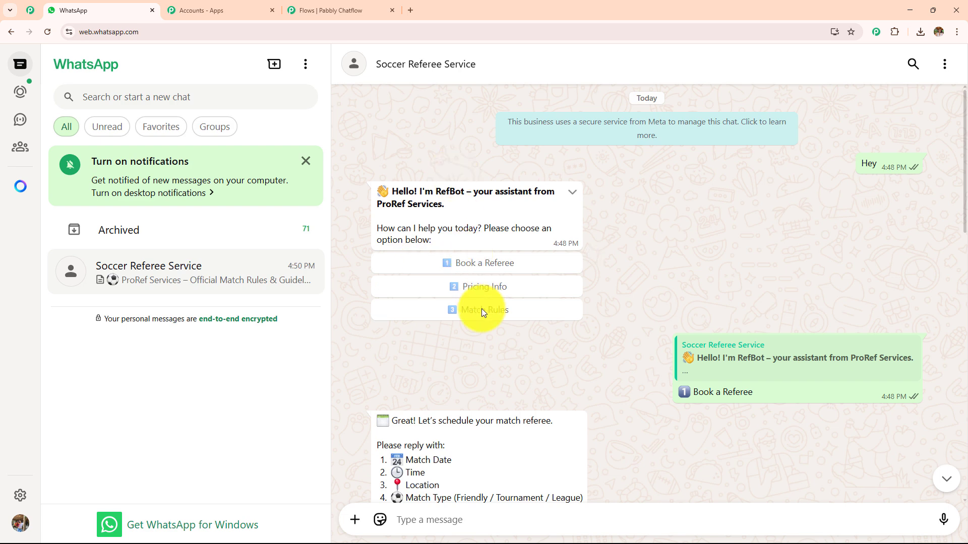
click(338, 9)
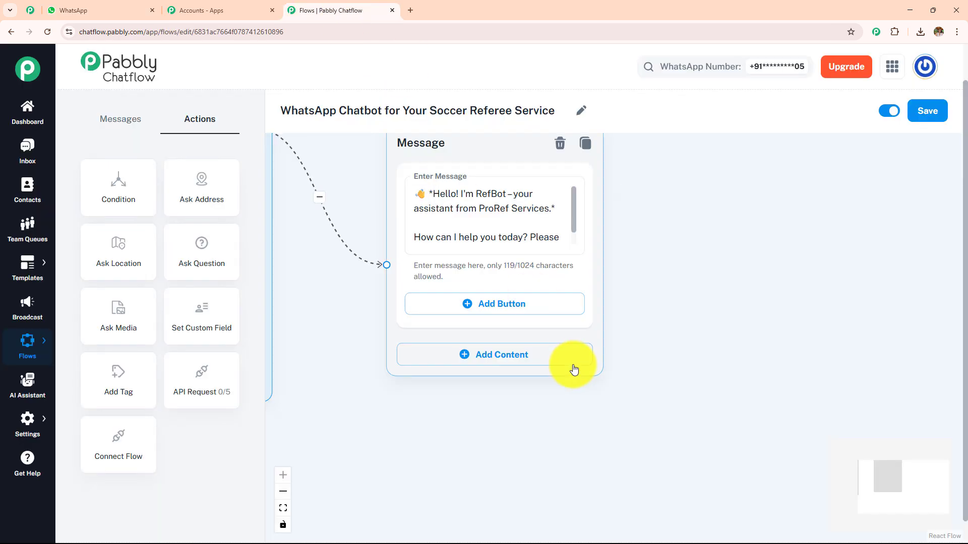
Add three reply buttons: Book a Referee, Pricing Info and Match Rules.
click(501, 302)
click(512, 378)
click(497, 447)
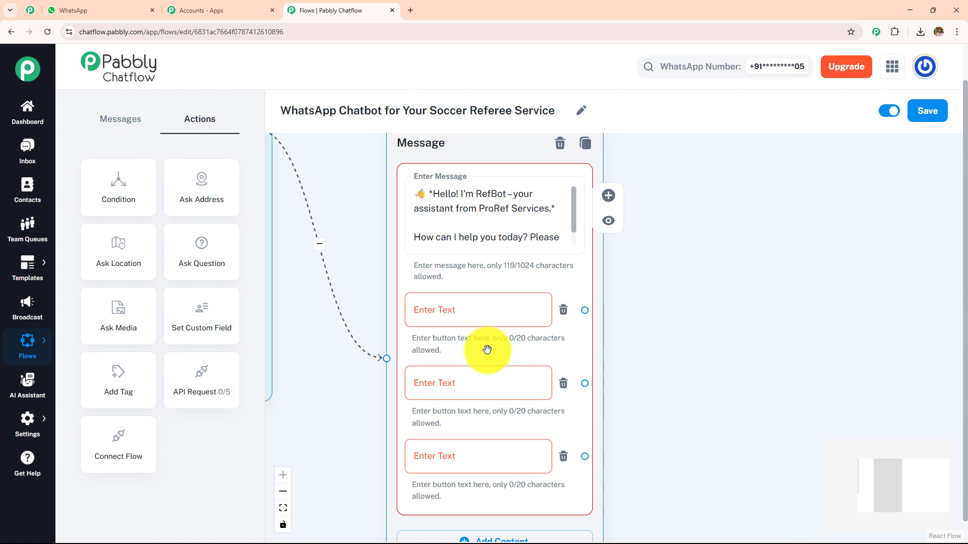
Drop a List message node onto the canvas, then delete it.
click(121, 117)
drag(147, 224, 630, 222)
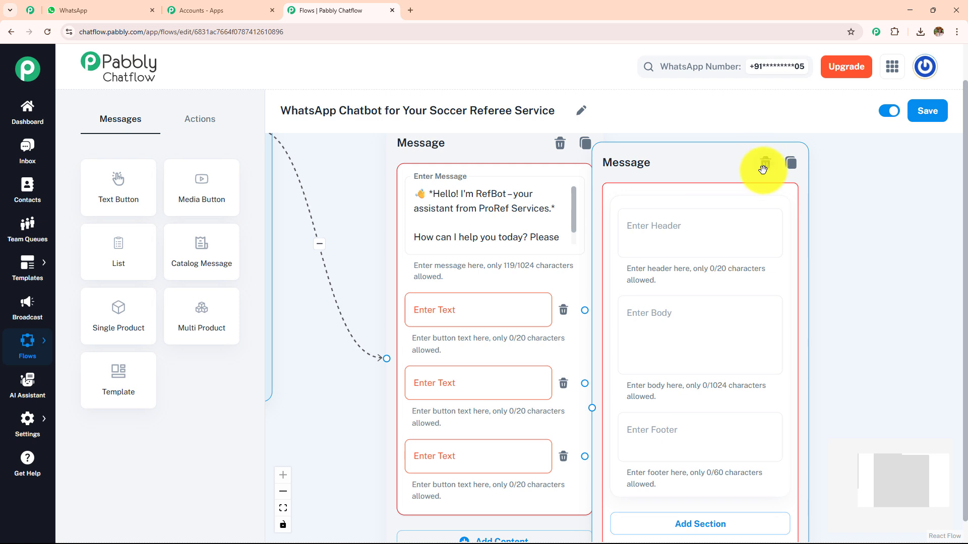
click(762, 169)
Branch a new step off the Book a Referee button.
drag(741, 253, 636, 242)
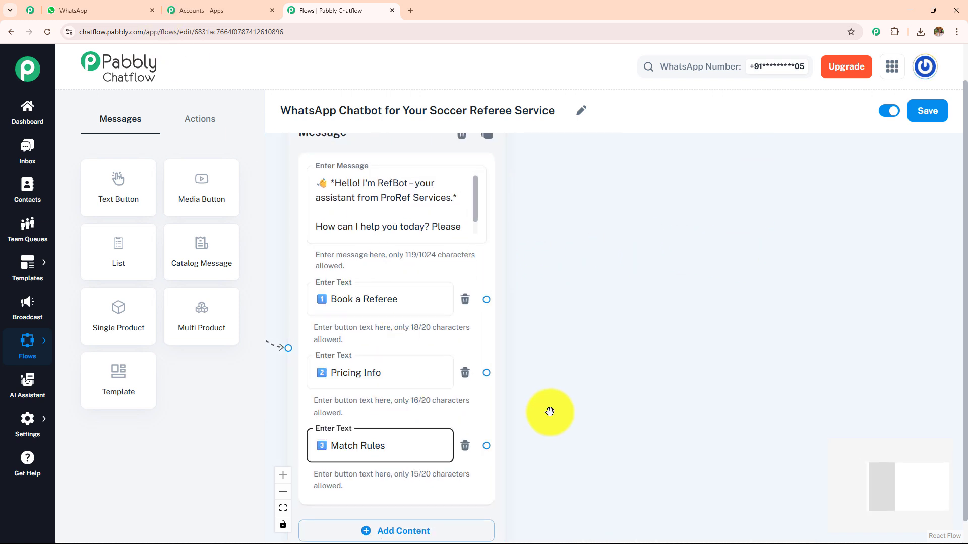
scroll(572, 324, down, 3)
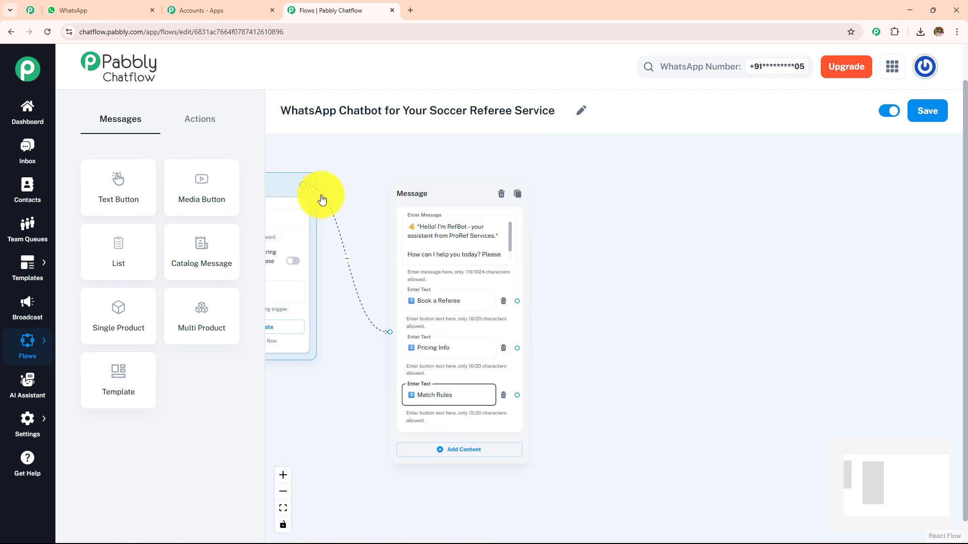
scroll(620, 346, up, 5)
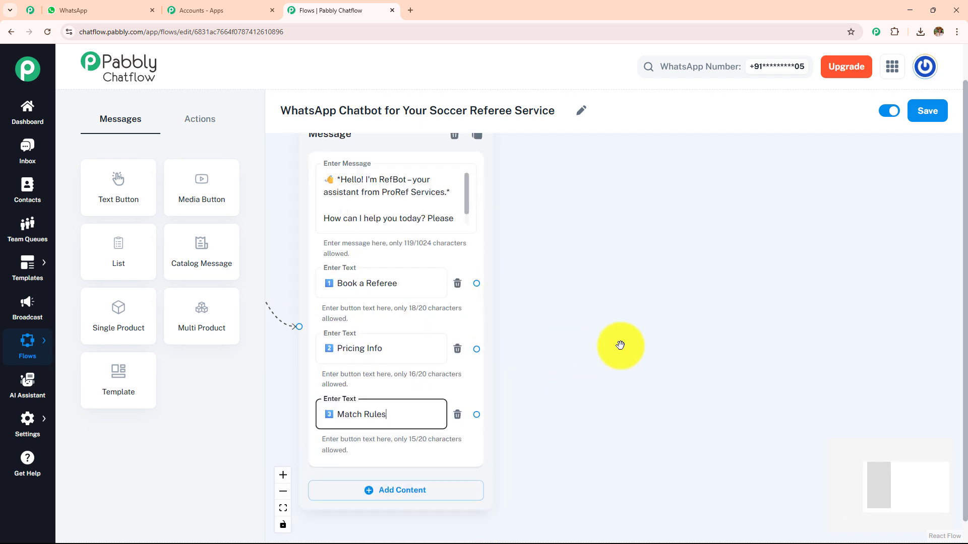
drag(460, 275, 564, 201)
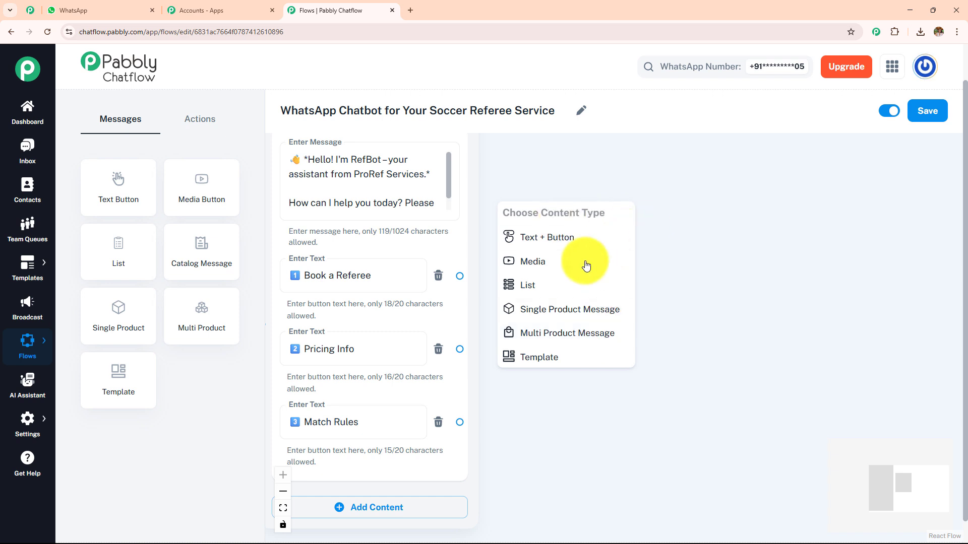
click(580, 237)
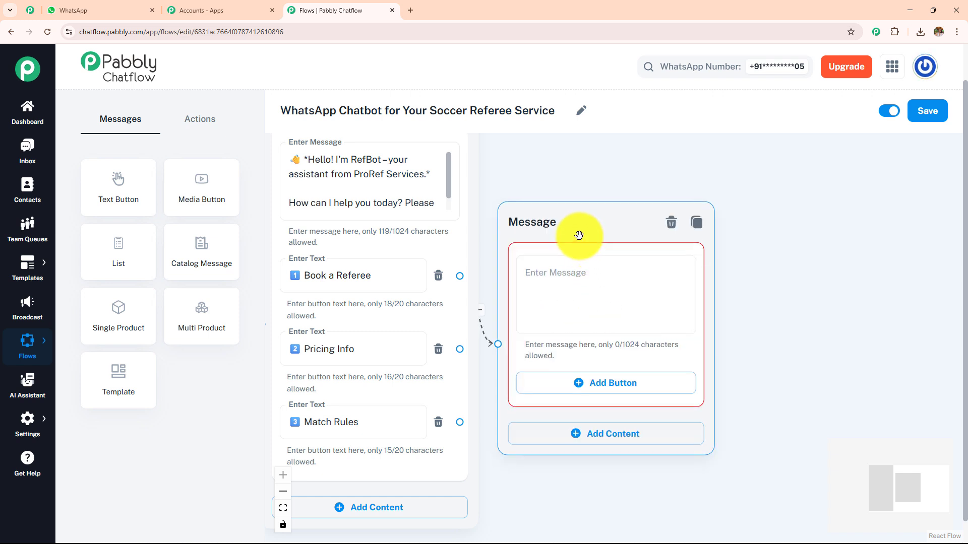
drag(580, 233, 639, 209)
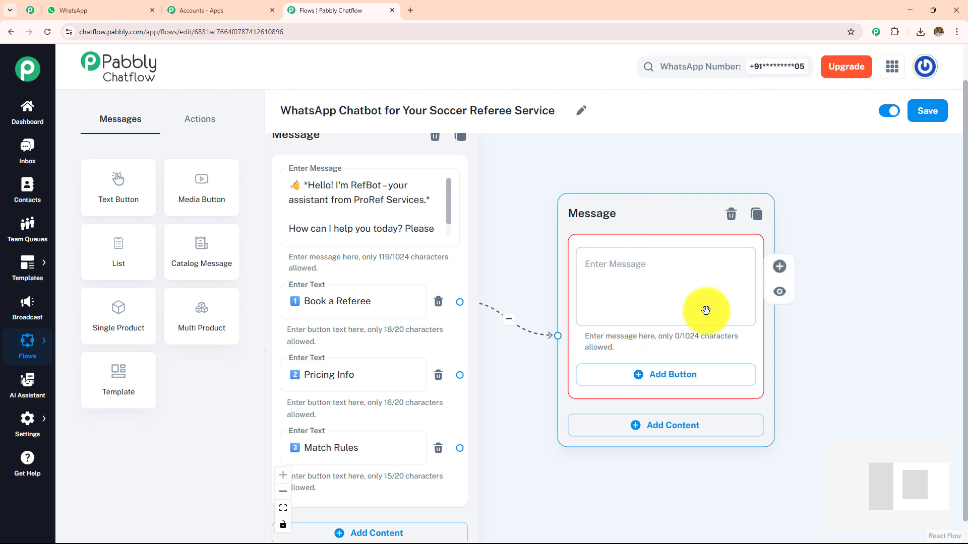
click(731, 217)
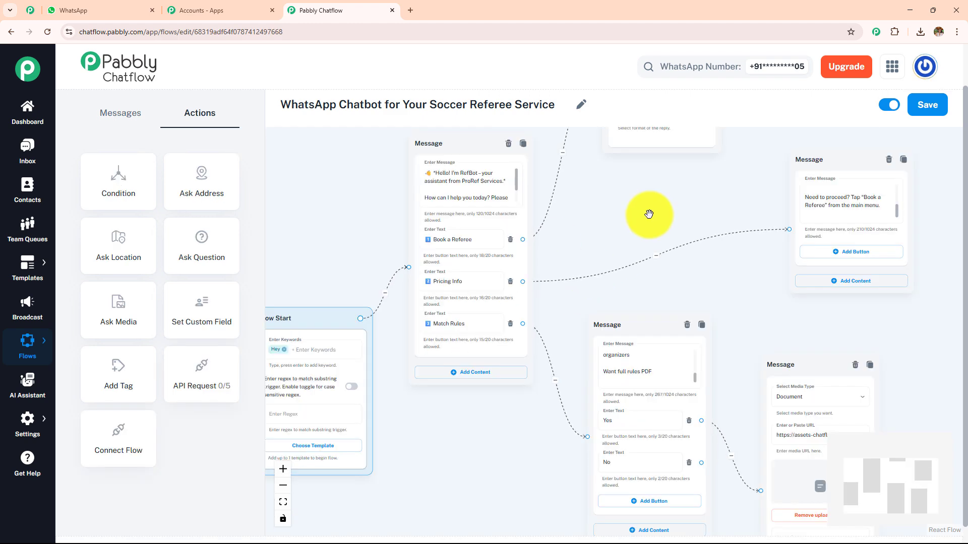
Bring the Question node into view, then add an Ask Question node and delete it.
scroll(649, 214, down, 3)
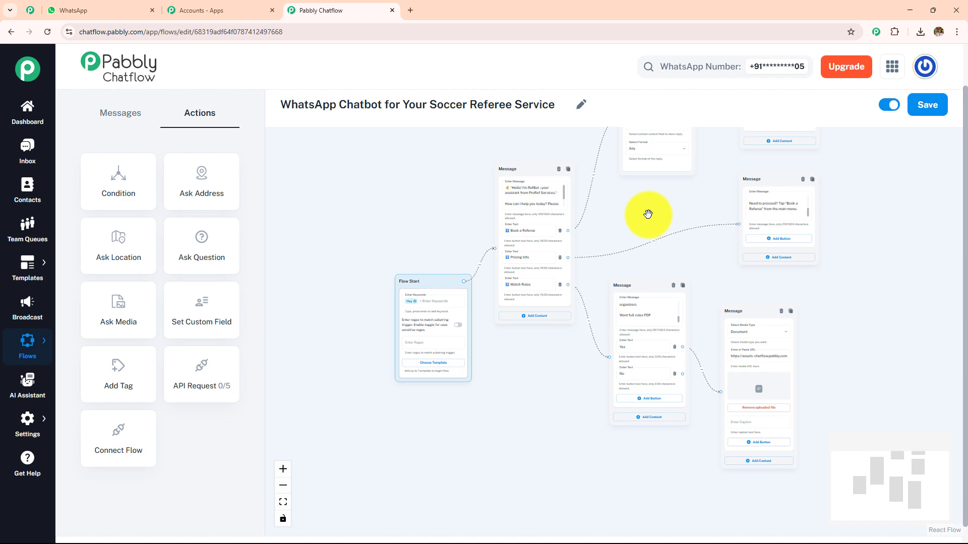
scroll(648, 214, up, 5)
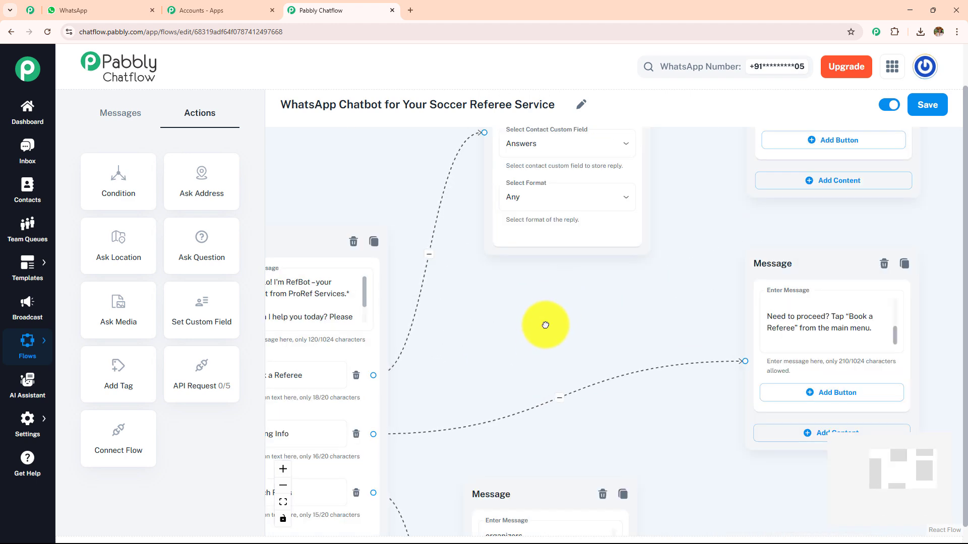
drag(546, 325, 448, 447)
drag(573, 257, 577, 329)
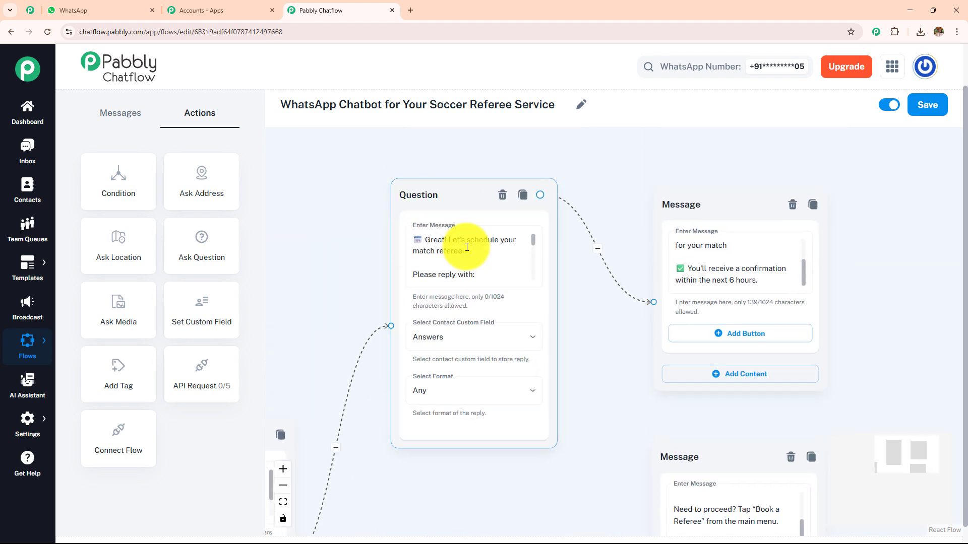
drag(195, 248, 559, 257)
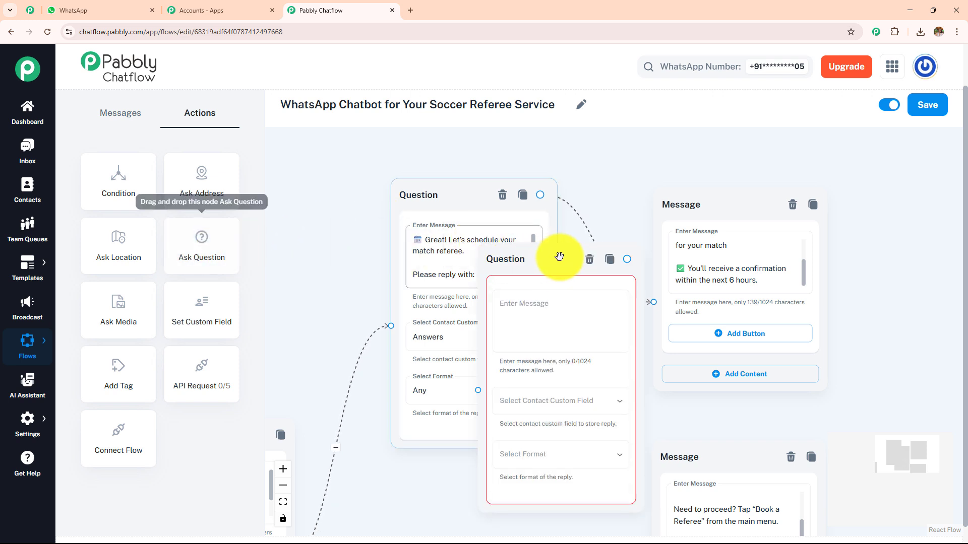
click(589, 259)
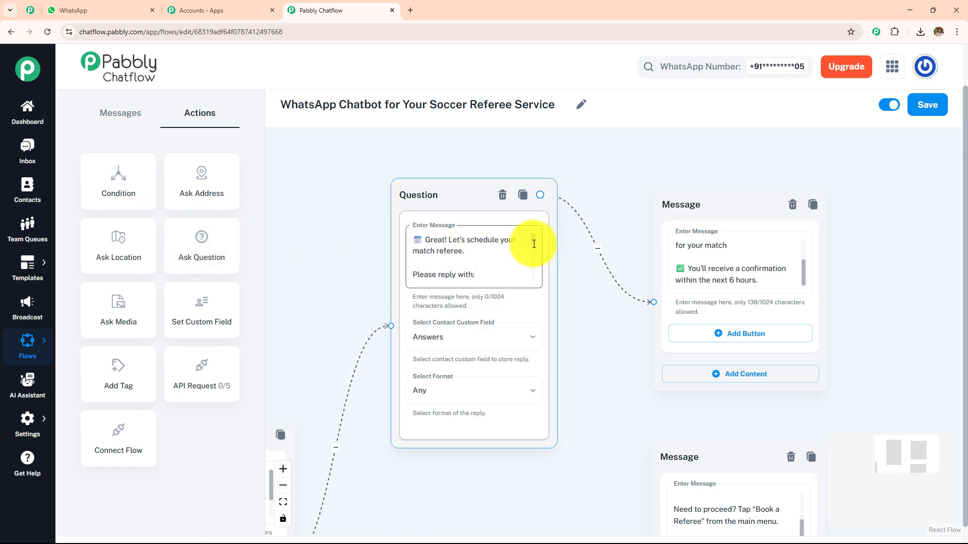
Review the Question node's match date, time, location and type prompt and nudge the upper Message node up.
scroll(533, 245, down, 1)
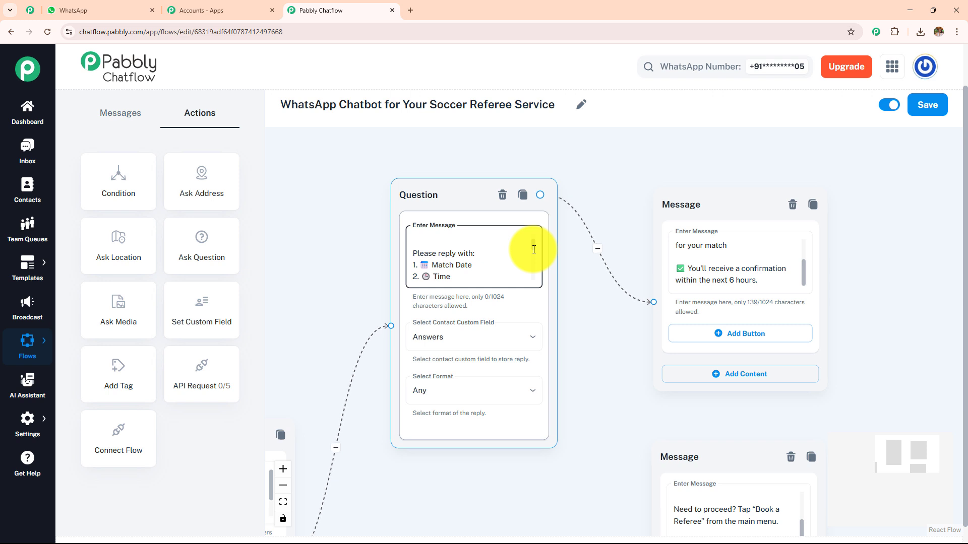
scroll(533, 251, down, 4)
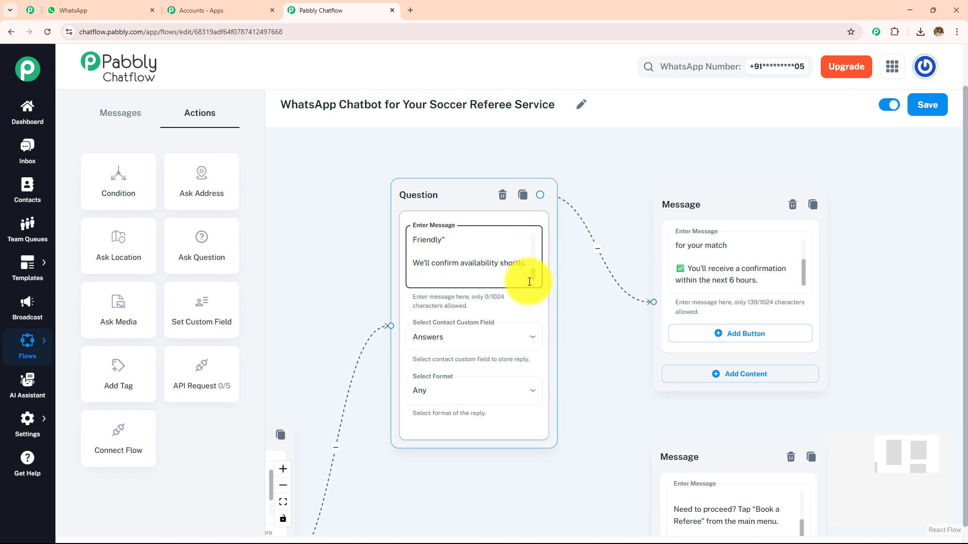
scroll(528, 271, up, 1)
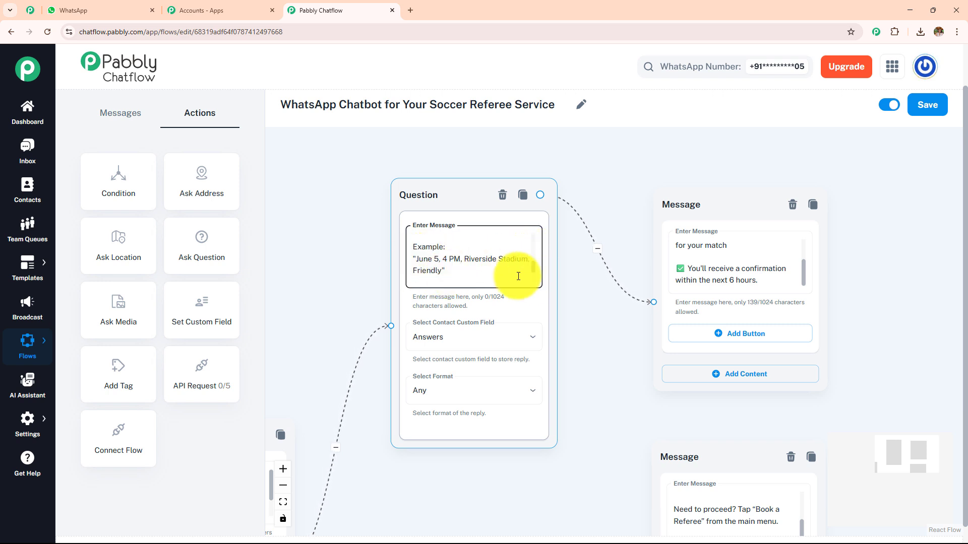
click(563, 297)
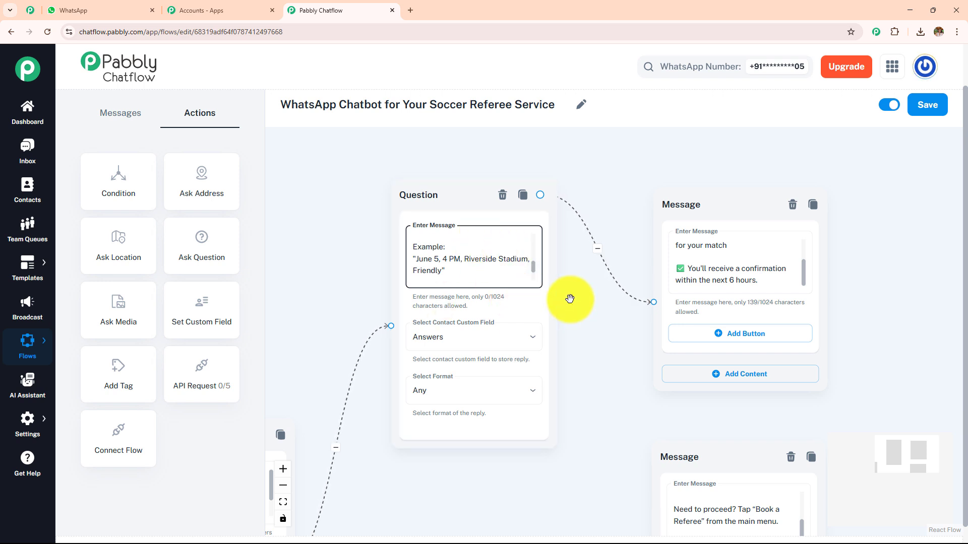
mouse_move(806, 275)
mouse_down()
mouse_move(801, 226)
mouse_move(801, 265)
mouse_up()
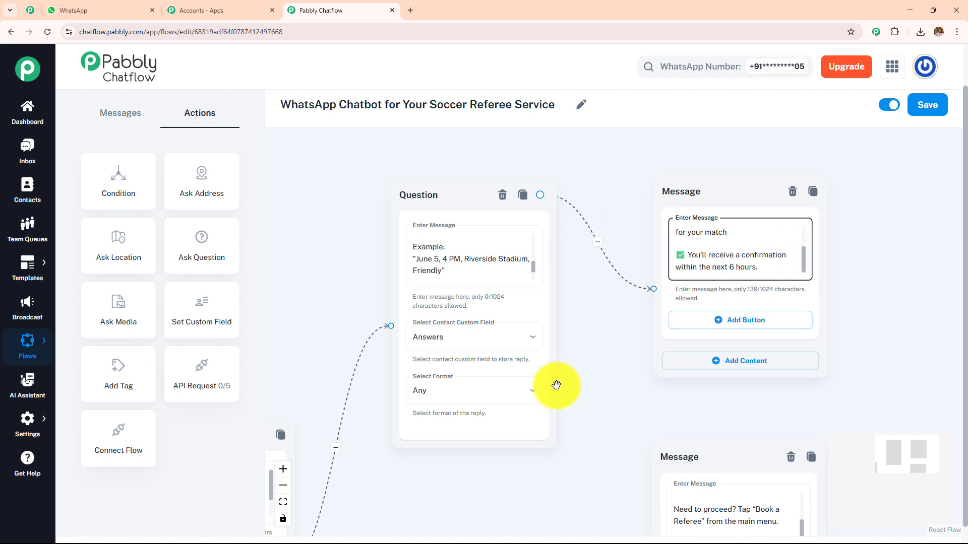
scroll(558, 385, up, 2)
drag(631, 308, 607, 311)
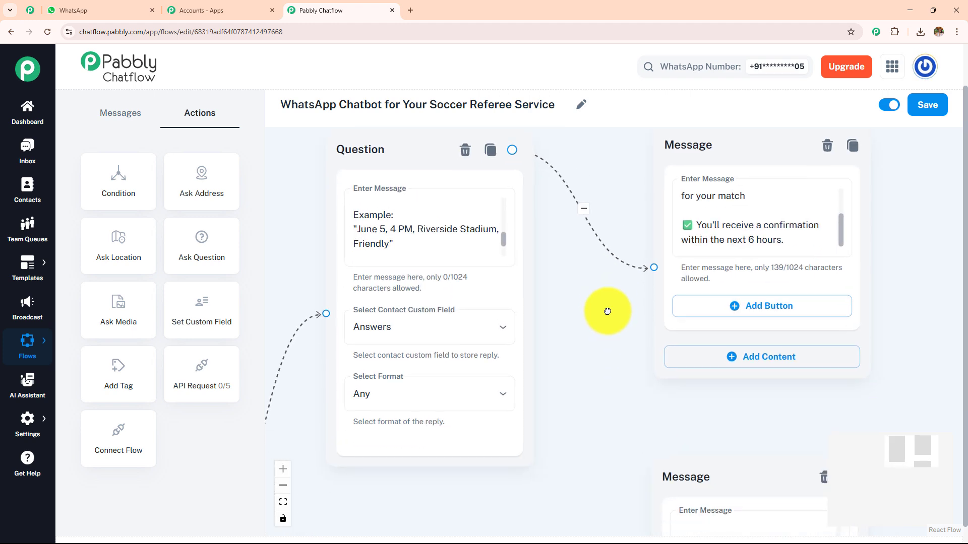
click(388, 343)
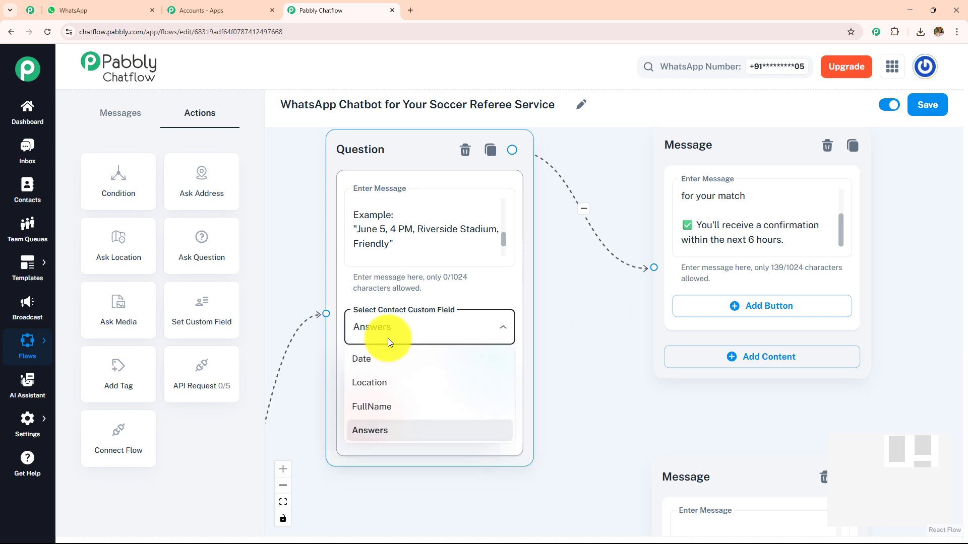
click(377, 433)
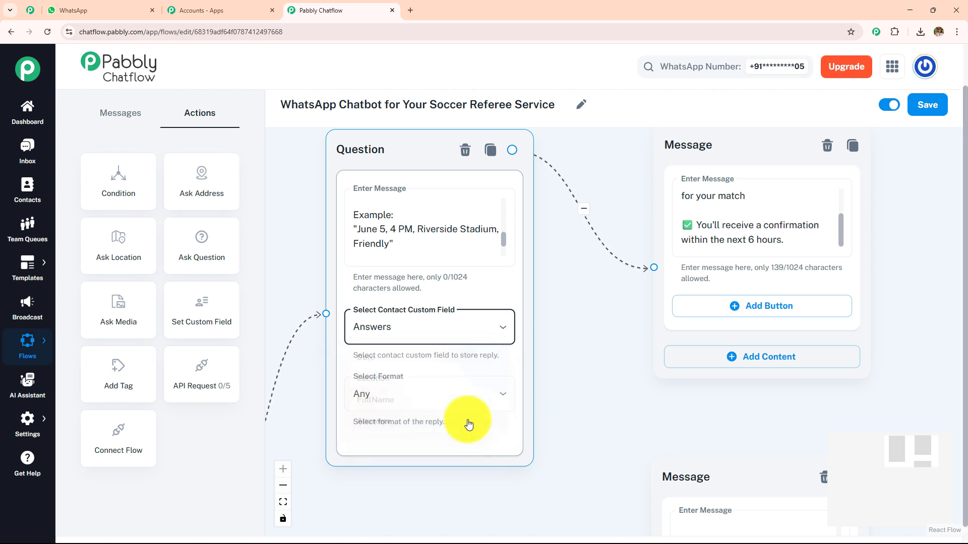
click(440, 402)
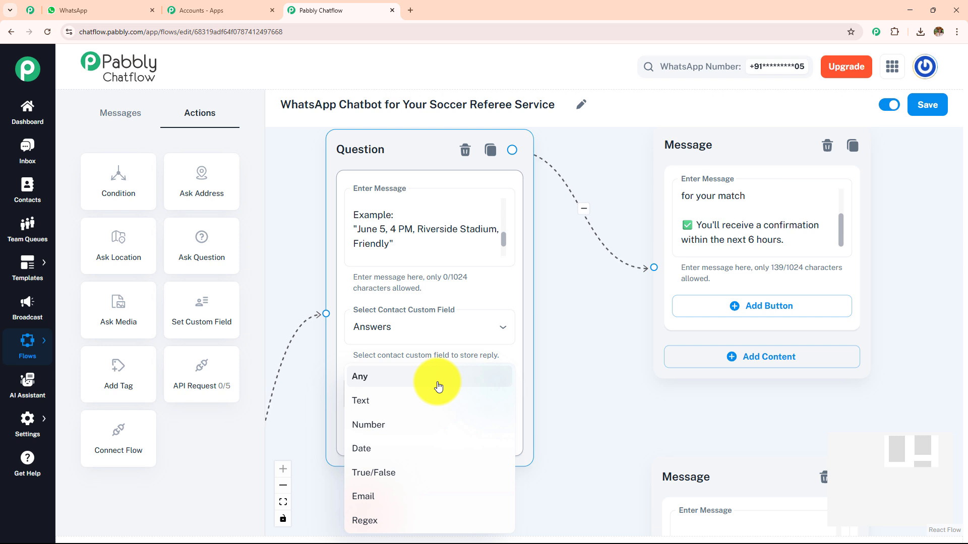
click(465, 327)
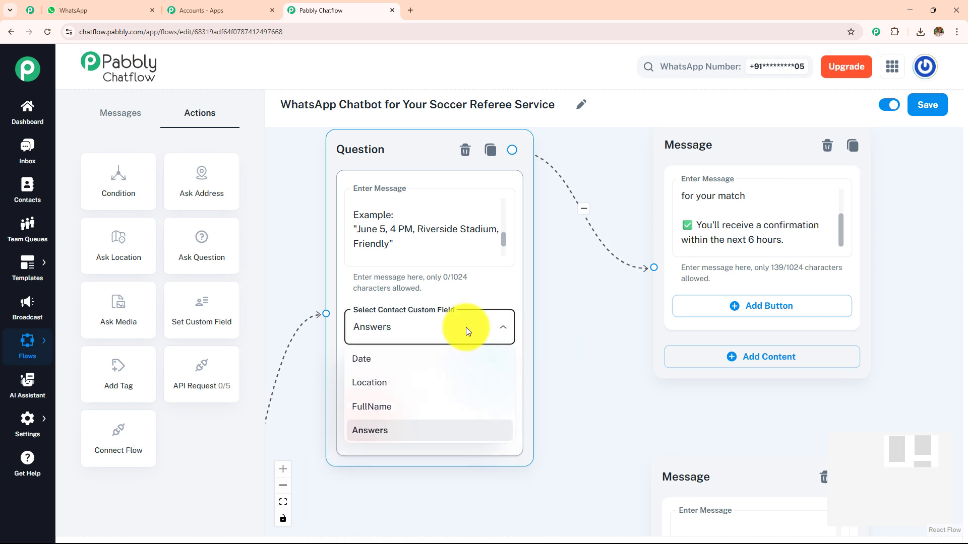
click(568, 318)
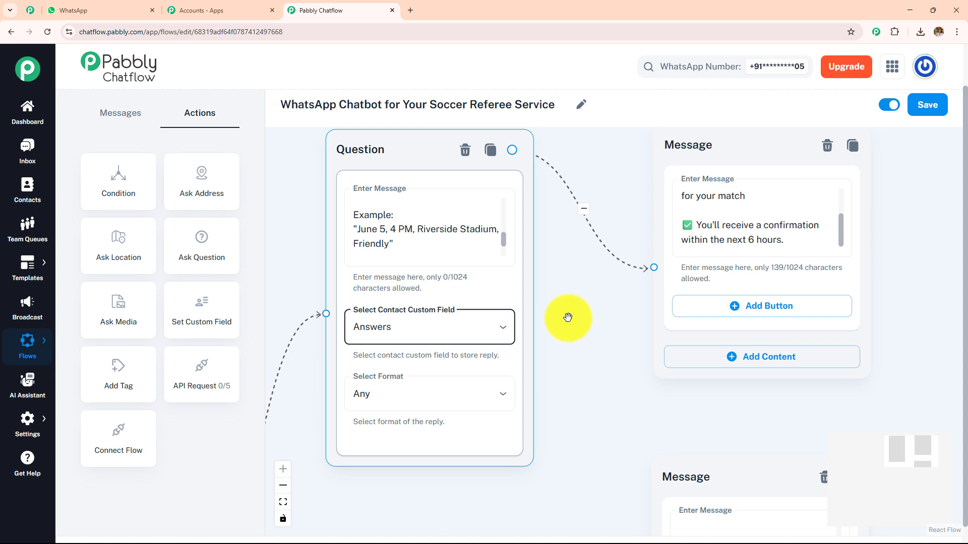
click(500, 229)
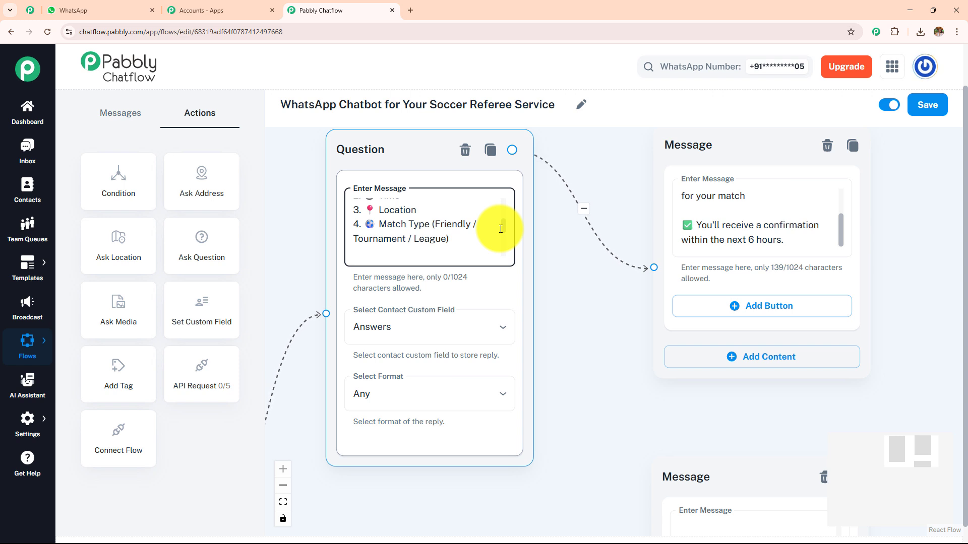
scroll(501, 221, up, 4)
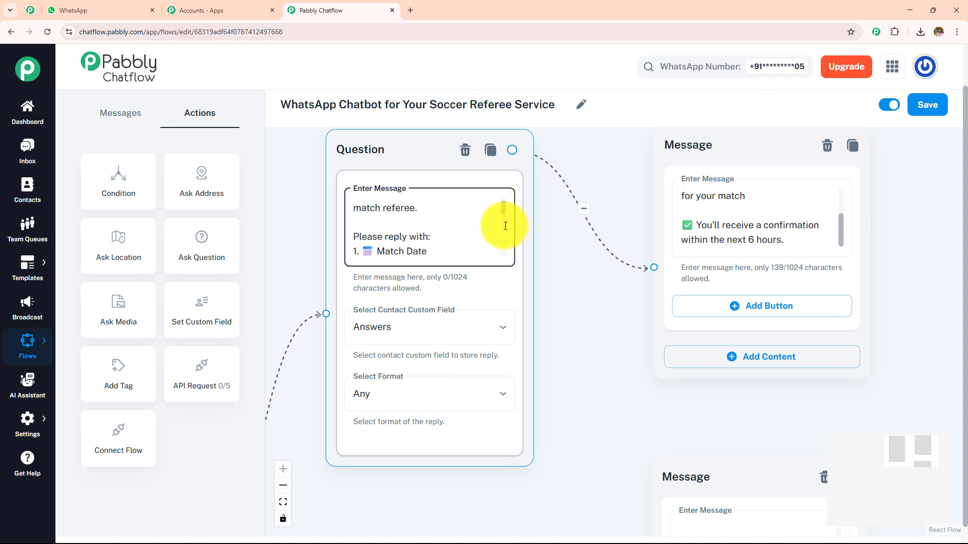
scroll(504, 237, down, 6)
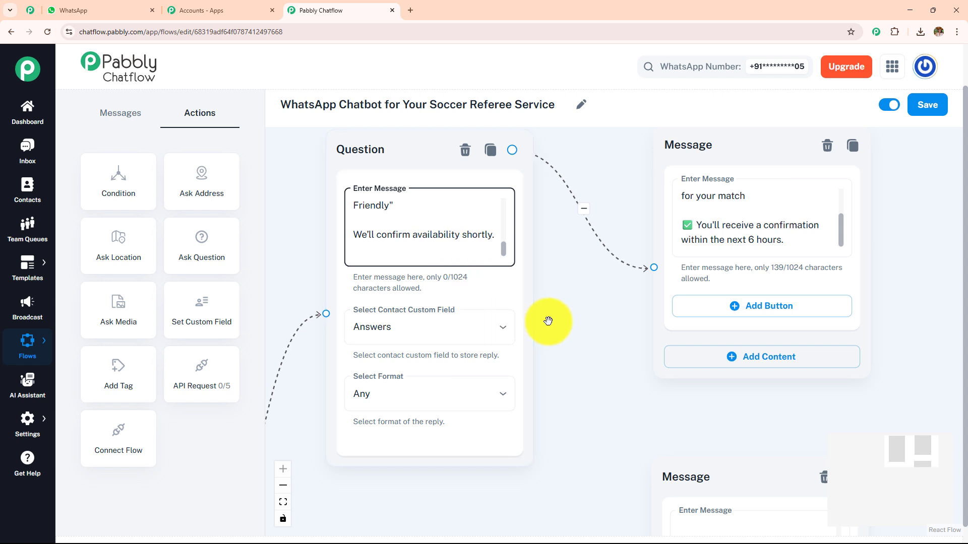
drag(842, 227, 847, 189)
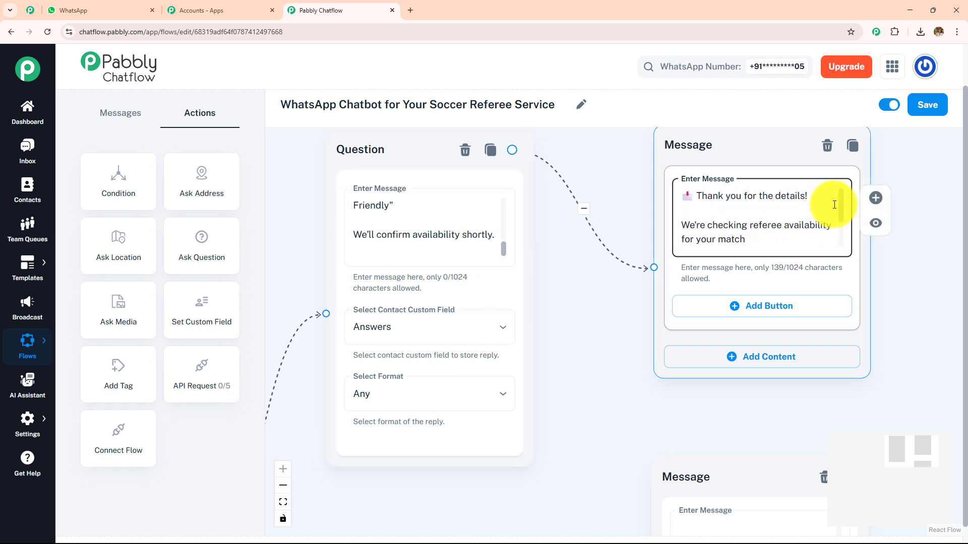
drag(844, 215, 847, 234)
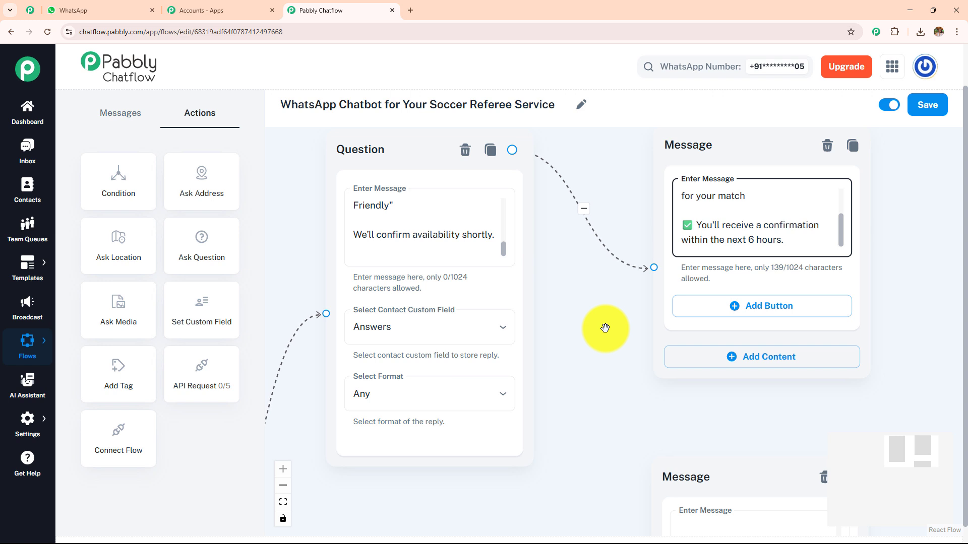
click(481, 325)
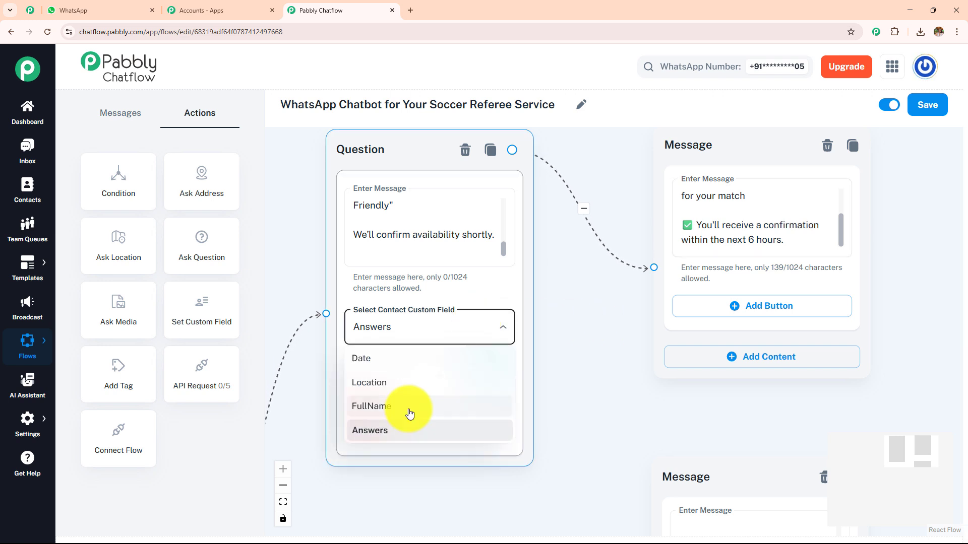
click(615, 369)
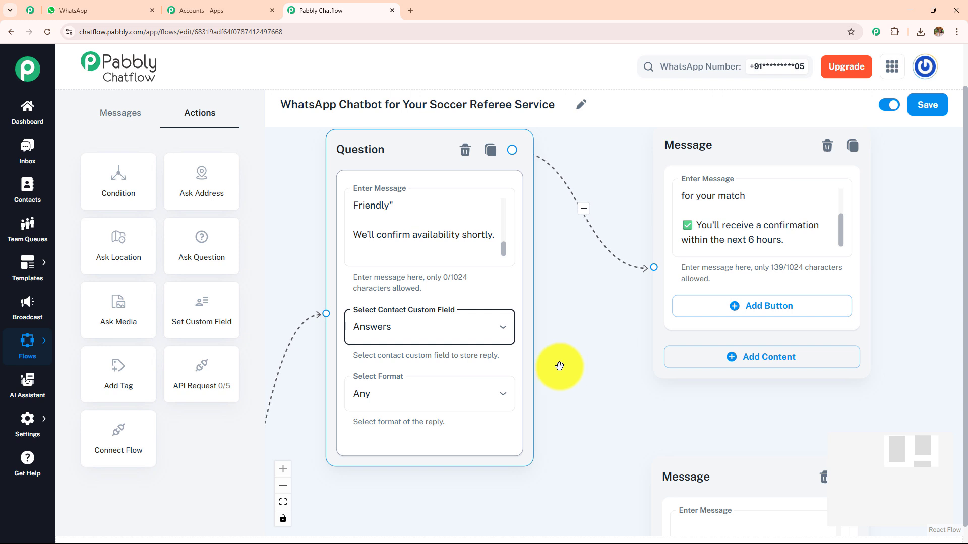
Open Settings > Contact Custom Fields in a new tab, listing Date, Location, FullName and Answers.
click(40, 429)
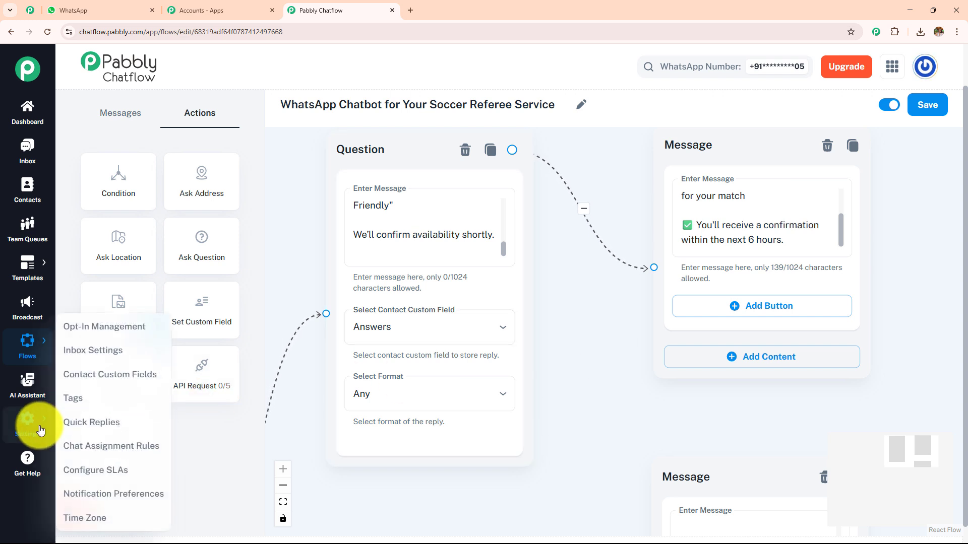
ctrl+click(100, 384)
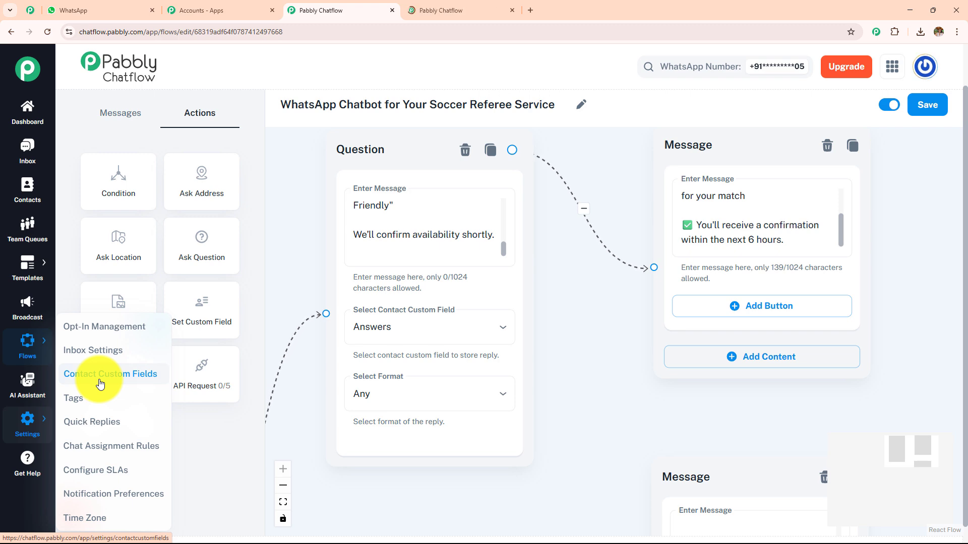
click(434, 11)
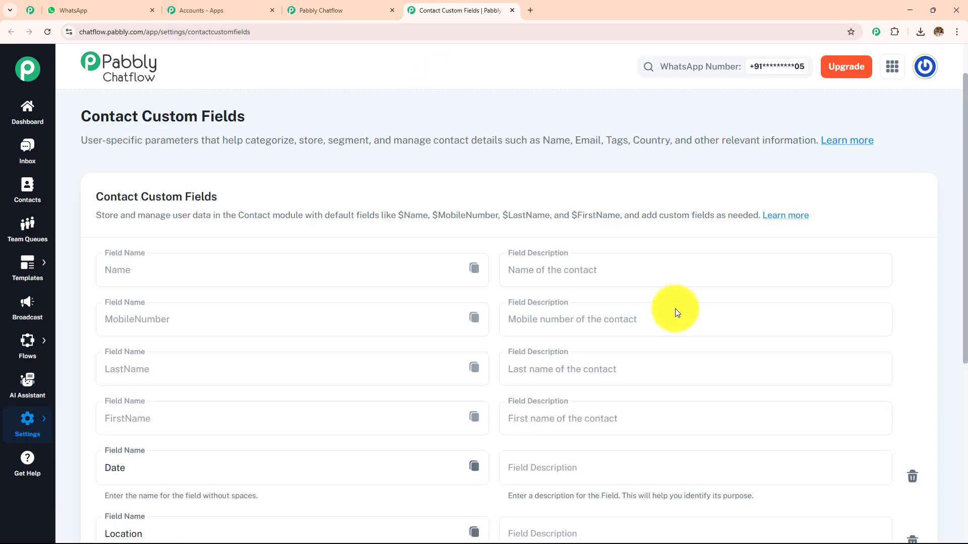
scroll(676, 313, down, 6)
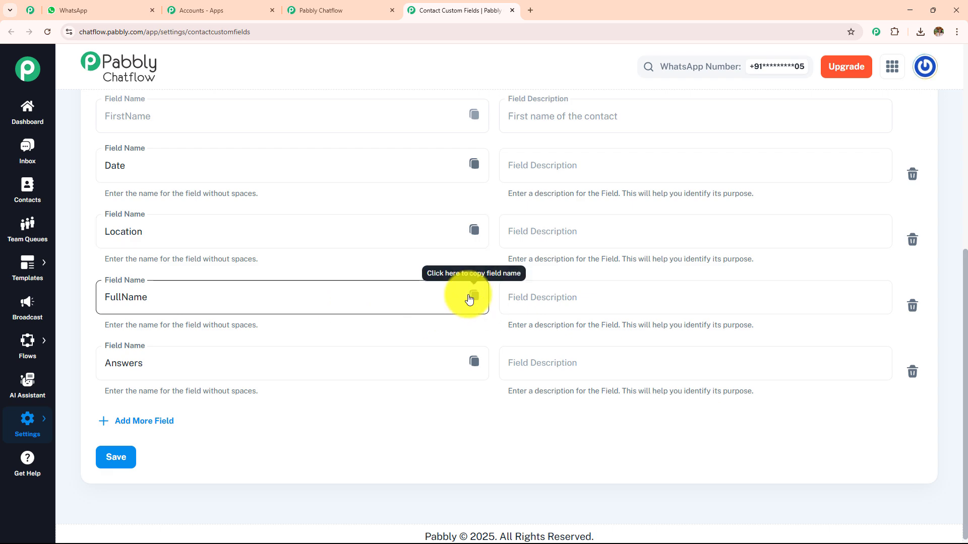
Copy the FullName custom field name from the Contact Custom Fields page.
click(345, 10)
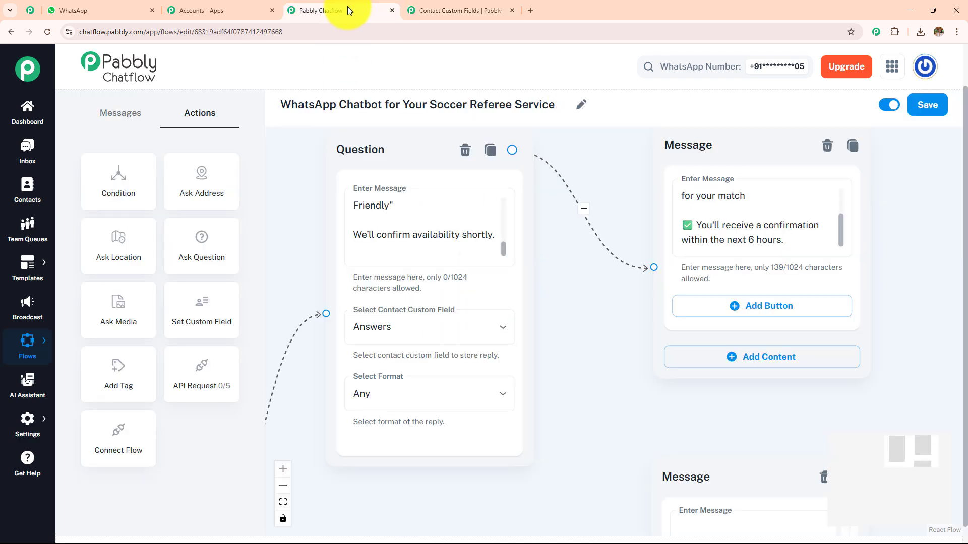
click(436, 8)
click(473, 296)
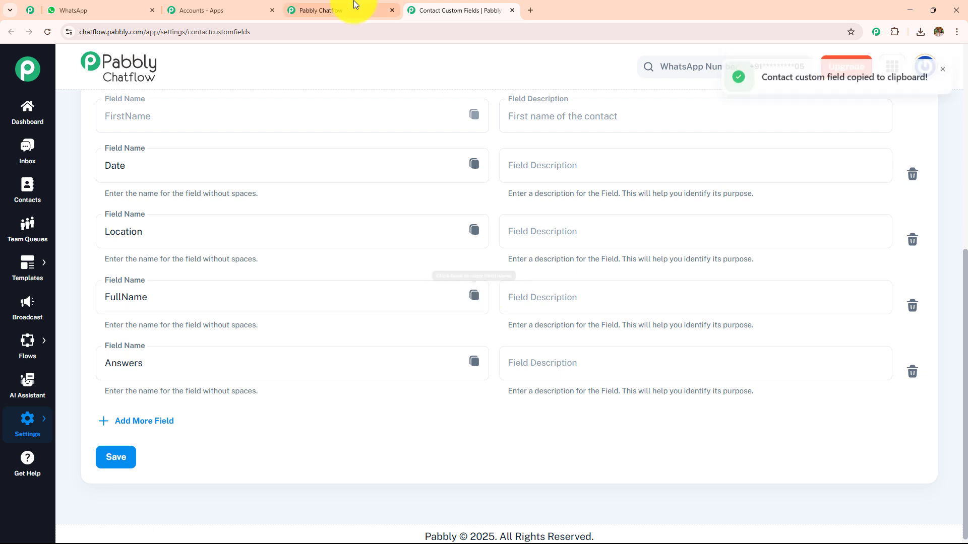
click(355, 5)
click(429, 222)
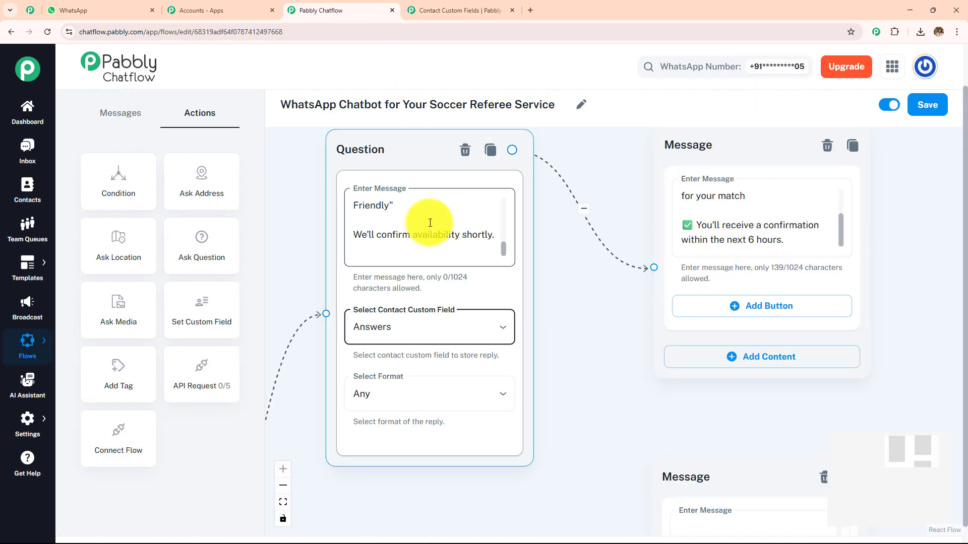
key(ctrl+v)
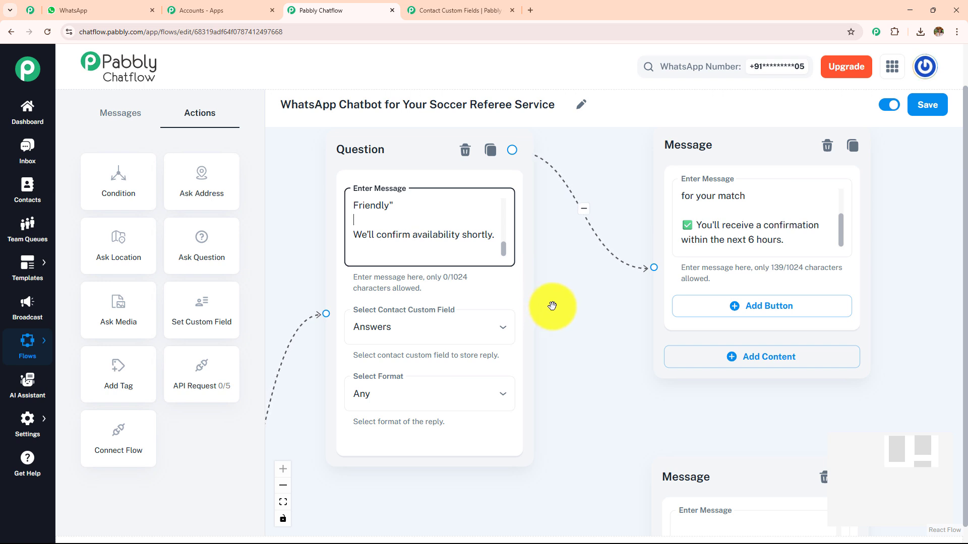
scroll(554, 306, down, 4)
drag(504, 454, 704, 189)
scroll(682, 173, up, 3)
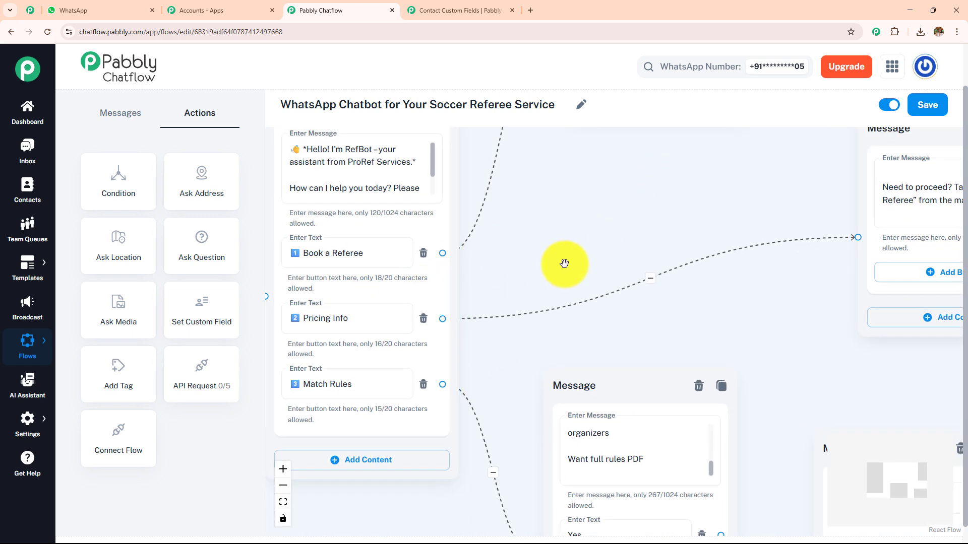
drag(566, 263, 398, 255)
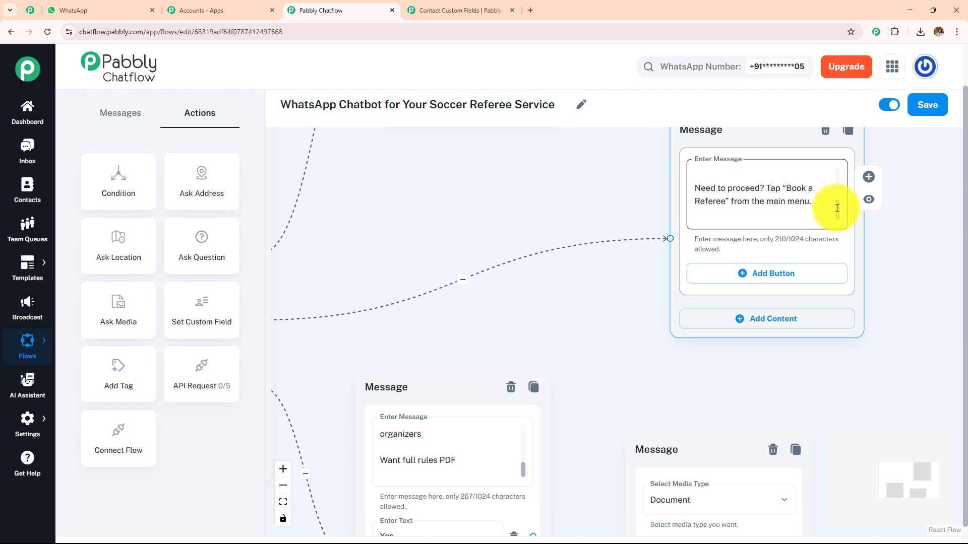
mouse_move(839, 209)
mouse_down()
mouse_move(842, 169)
mouse_move(841, 205)
mouse_up()
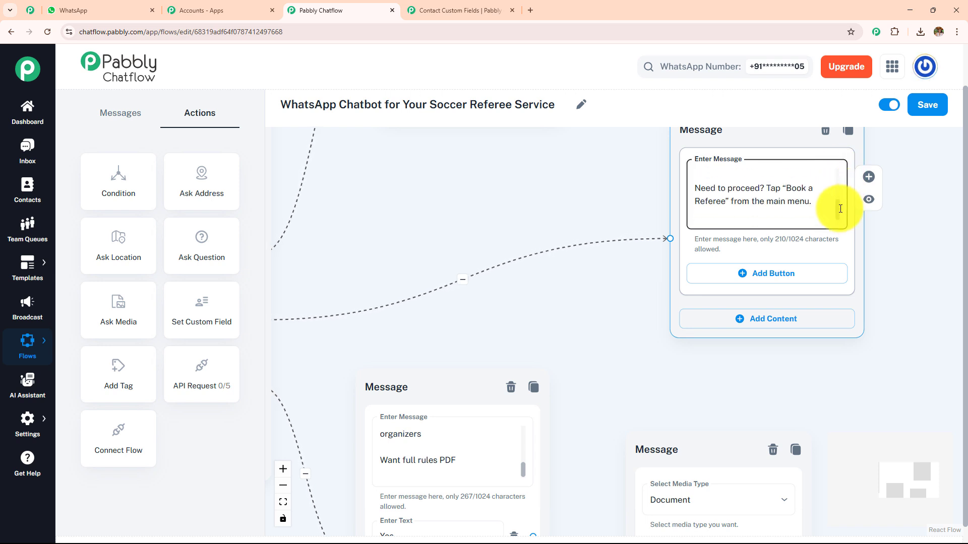
click(537, 198)
scroll(519, 197, down, 3)
drag(497, 196, 705, 207)
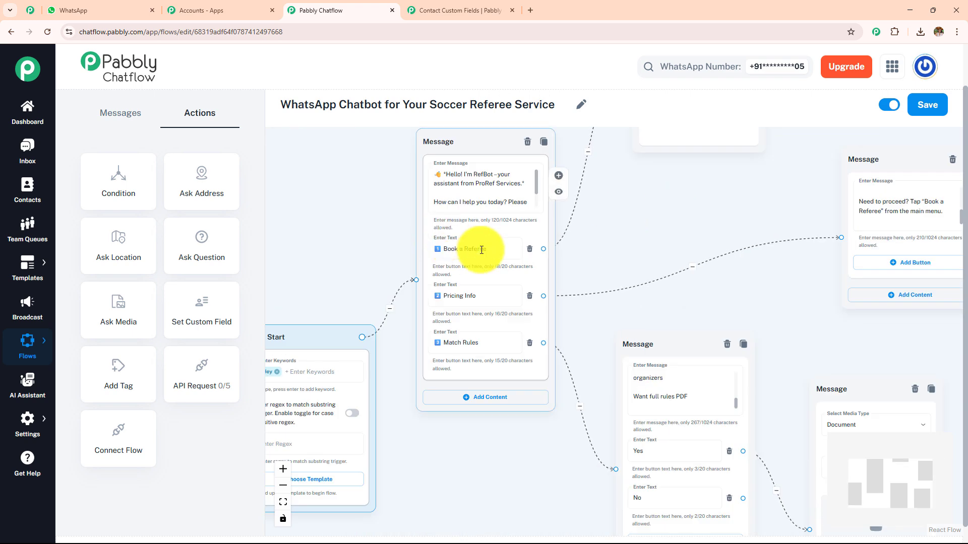
drag(691, 239, 641, 176)
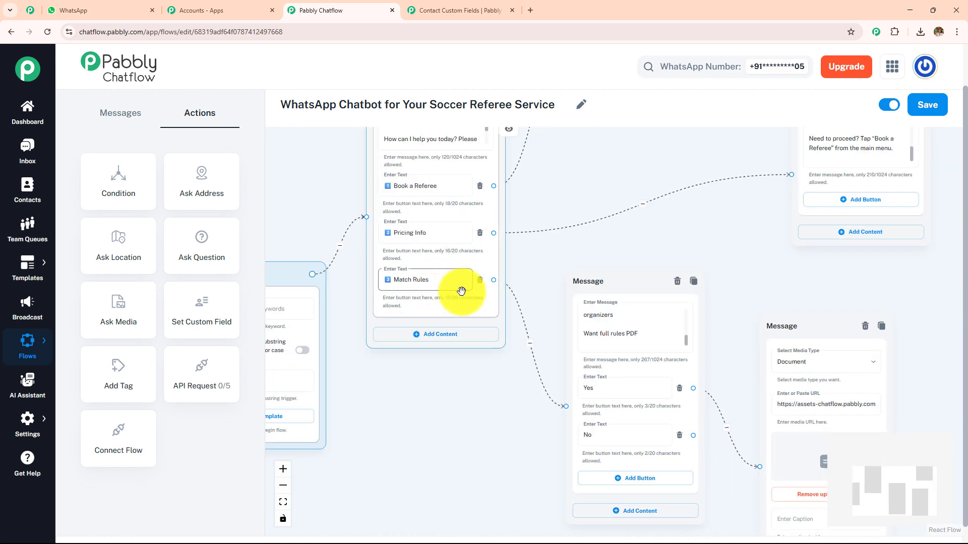
scroll(459, 297, up, 3)
drag(611, 258, 434, 219)
mouse_move(637, 324)
mouse_down()
mouse_move(634, 272)
mouse_move(637, 315)
mouse_up()
Pan to the Document reply node and keep Document as its media type.
click(692, 367)
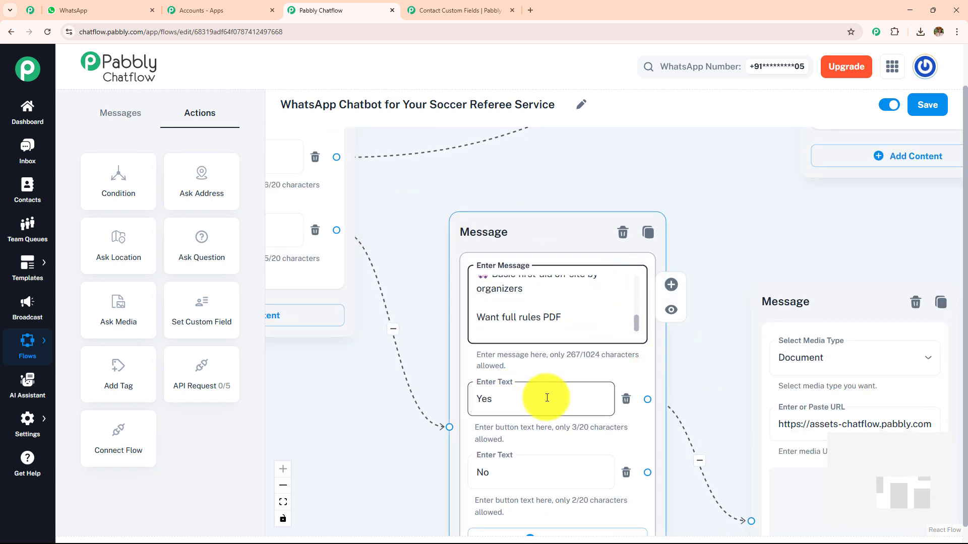
drag(695, 380, 561, 274)
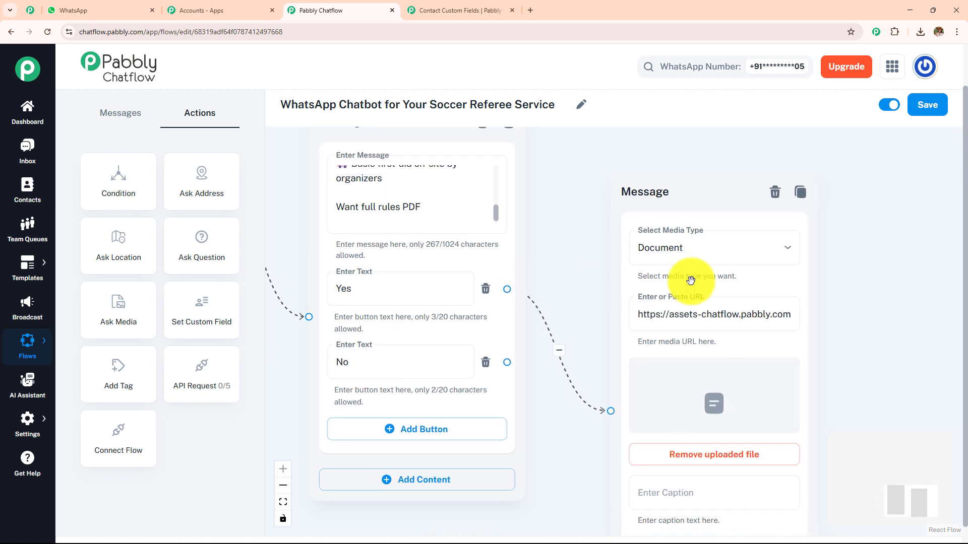
drag(849, 324, 798, 301)
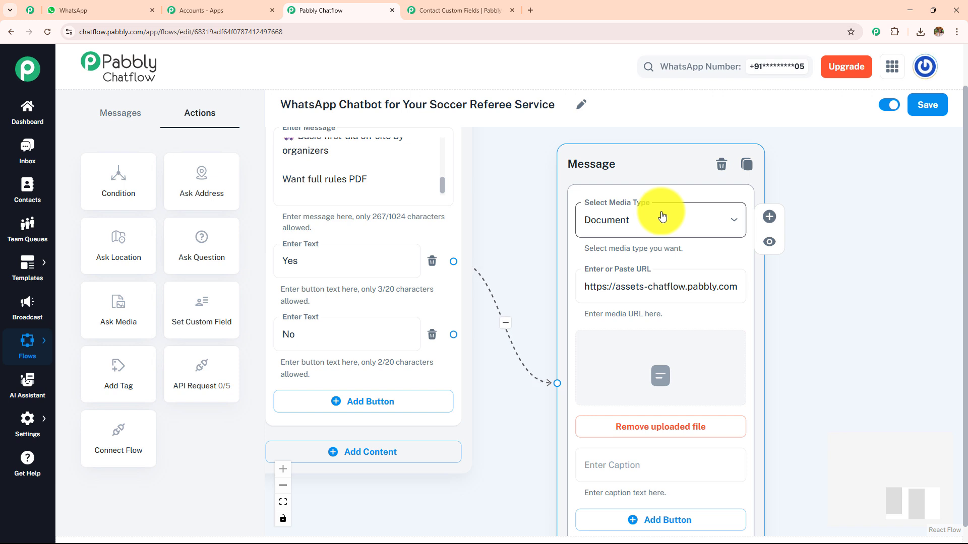
click(658, 221)
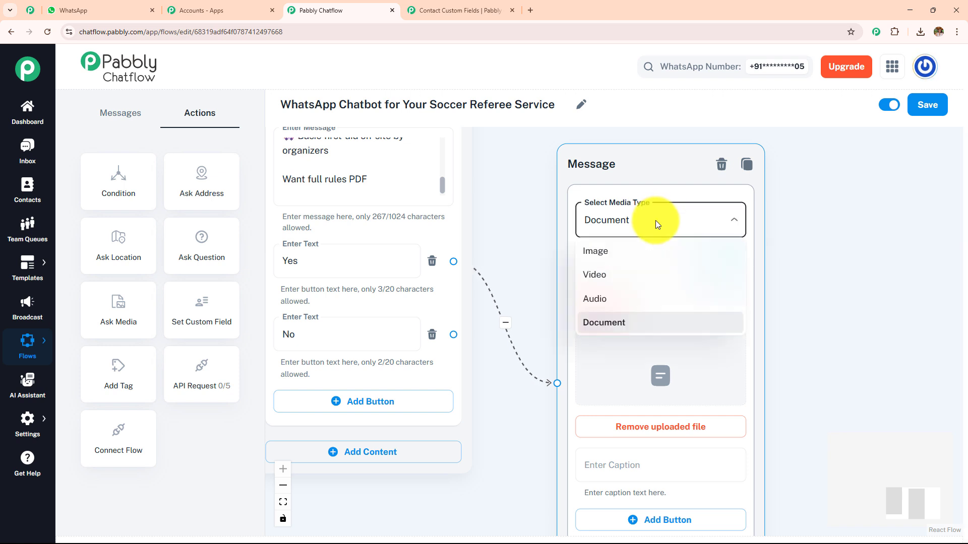
click(655, 221)
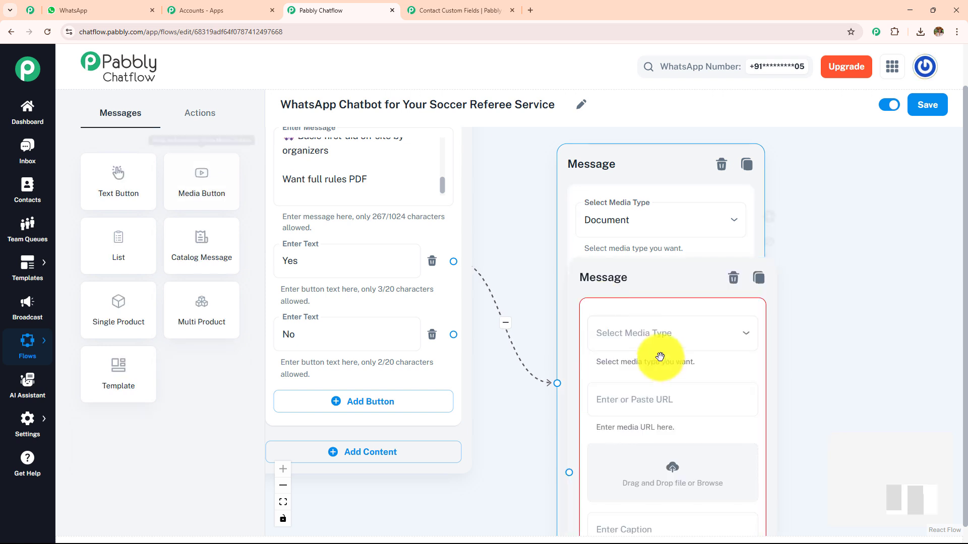
Move the extra empty media Message node aside, cancel a file browse, and delete the node.
drag(663, 286, 518, 191)
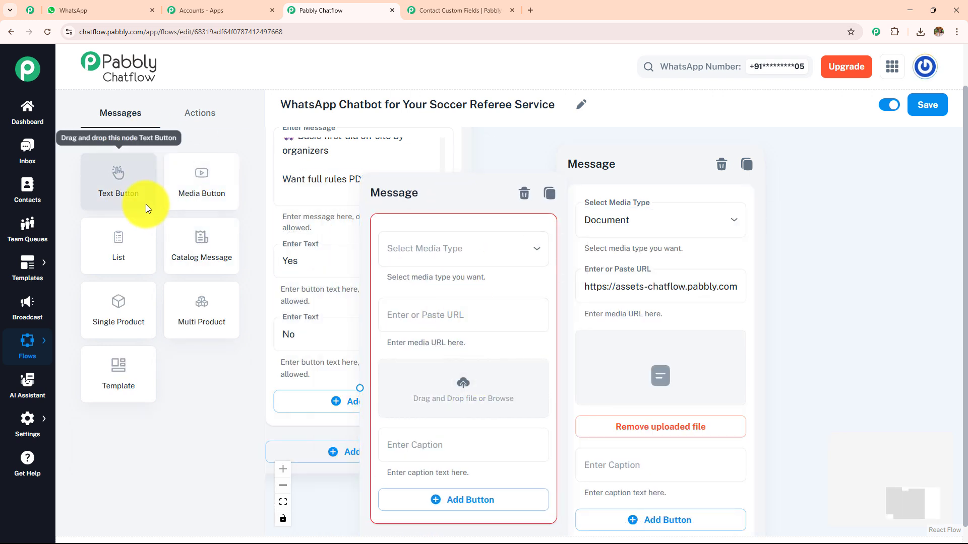
click(467, 379)
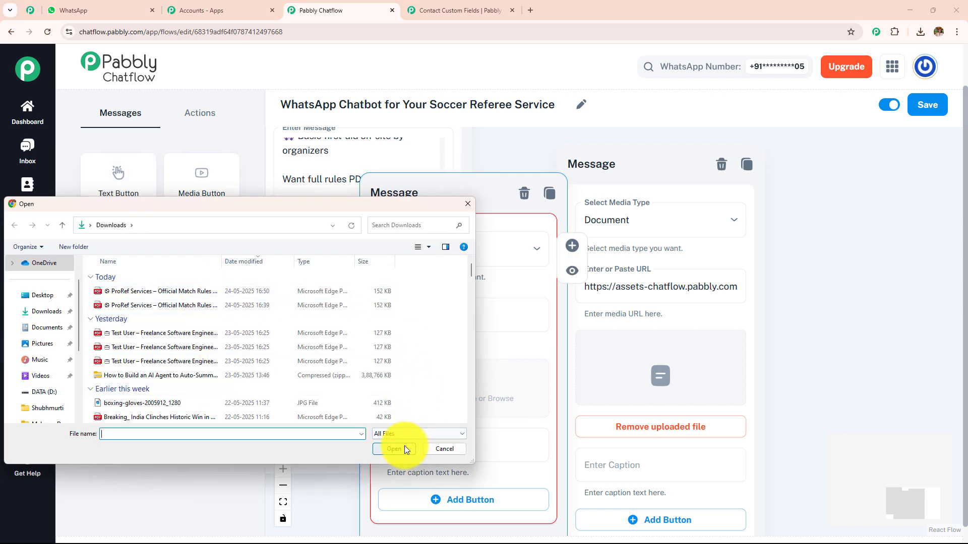
click(444, 451)
click(524, 193)
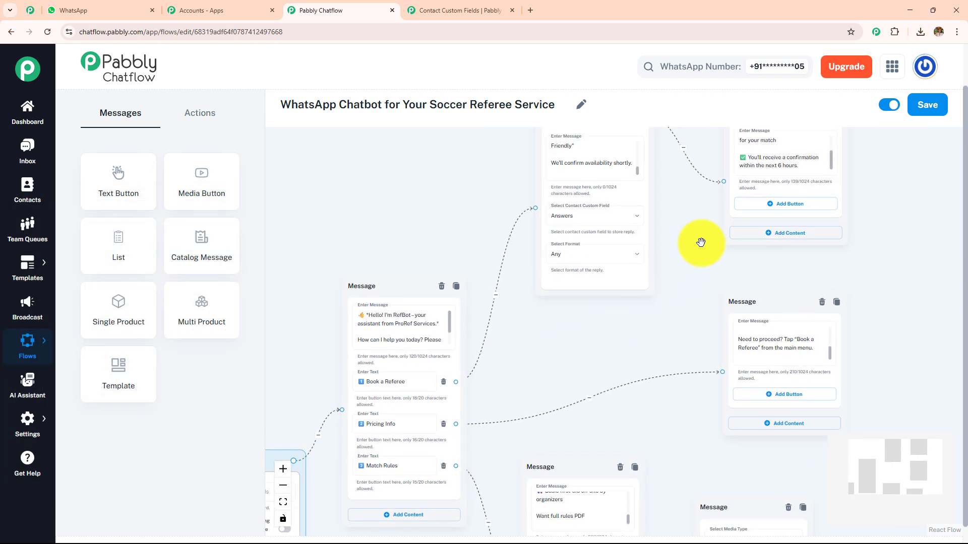
Pan around the flow to review the greeting, Question node, rules message and Document URL.
drag(702, 240, 633, 199)
drag(609, 282, 660, 236)
scroll(521, 268, up, 2)
drag(520, 265, 553, 328)
drag(655, 277, 479, 356)
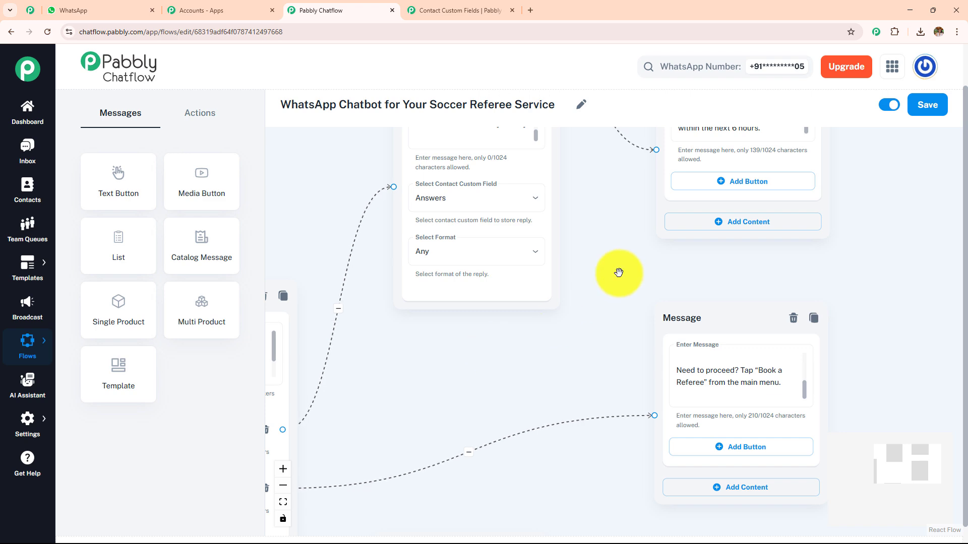
drag(603, 355, 573, 191)
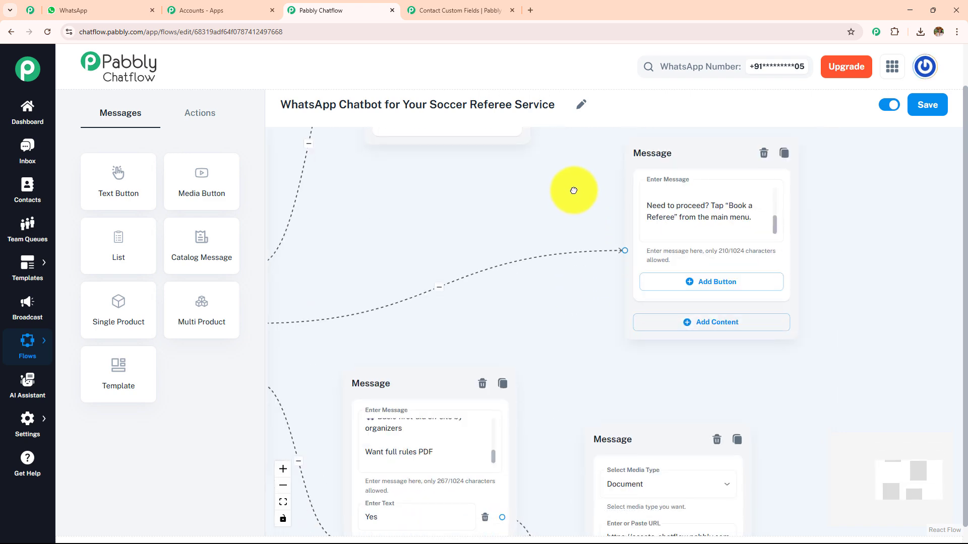
drag(568, 324, 568, 217)
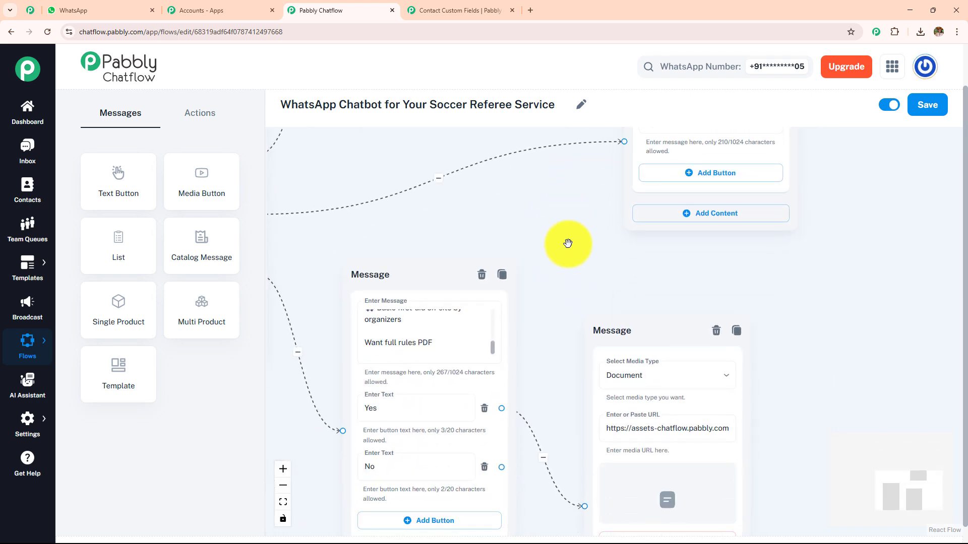
click(126, 10)
scroll(540, 273, down, 6)
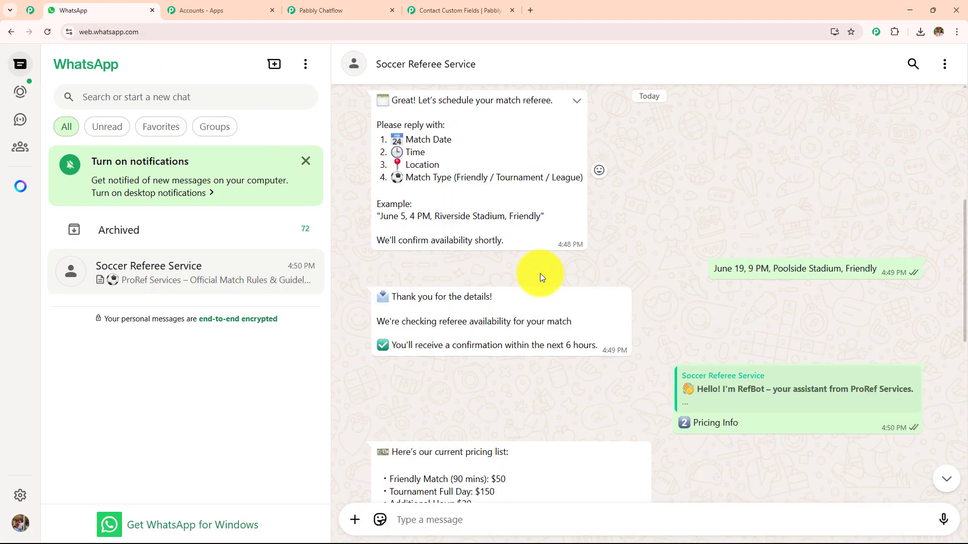
scroll(540, 273, down, 9)
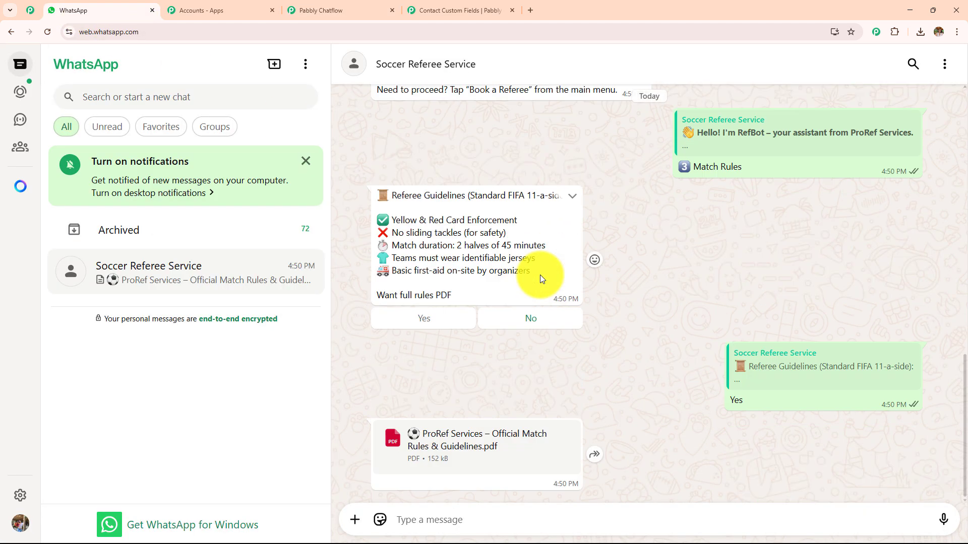
click(444, 17)
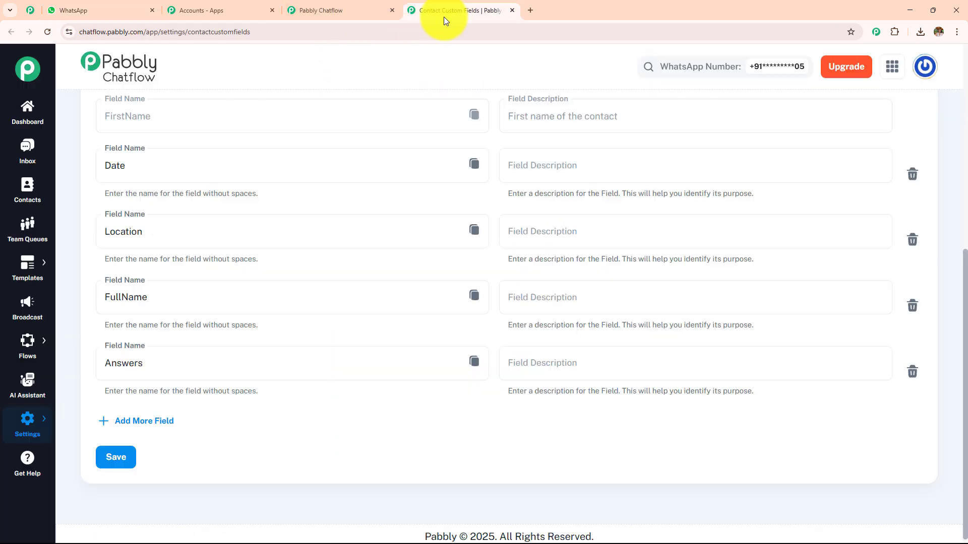
click(305, 7)
drag(438, 205, 760, 334)
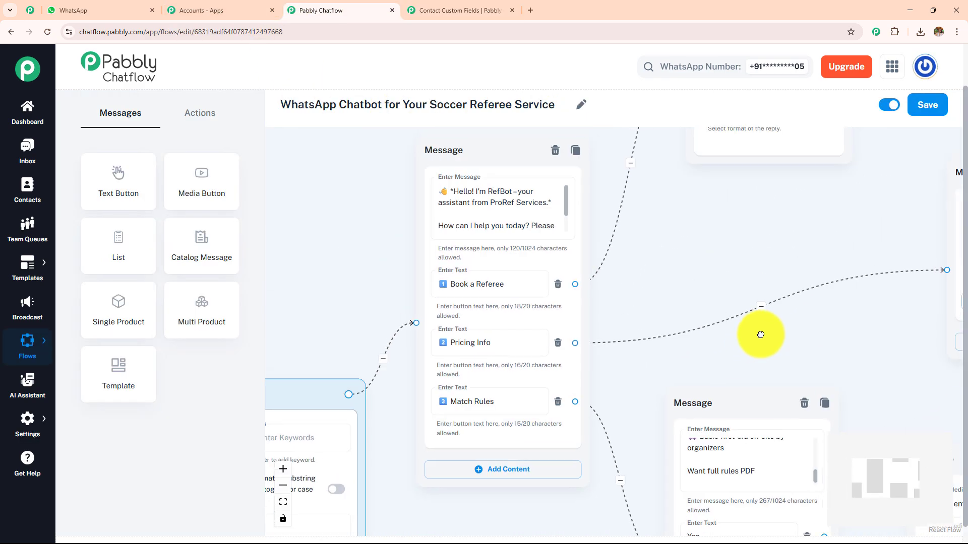